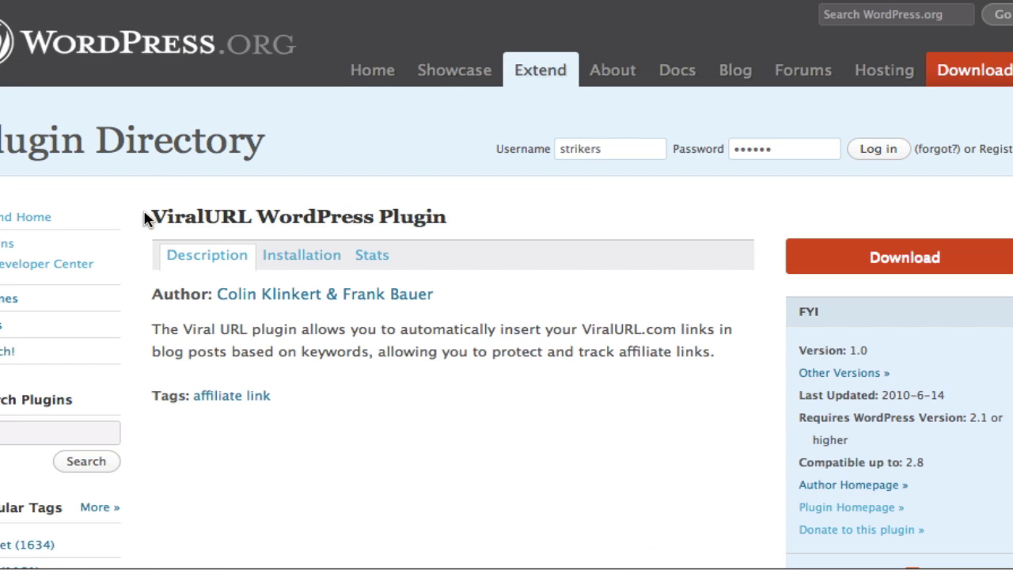
Download the ViralURL plugin package.
click(887, 259)
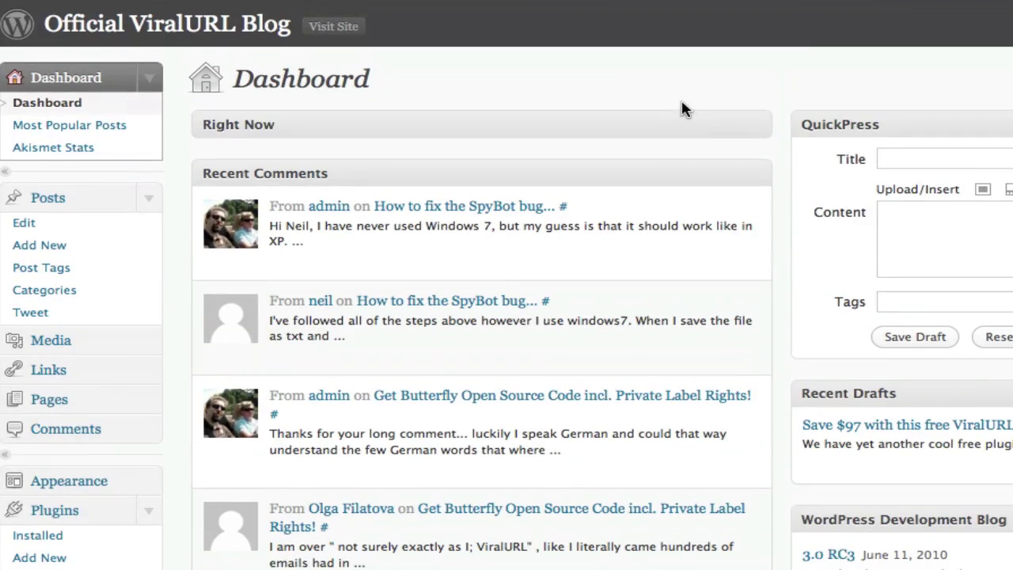
scroll(681, 107, down, 5)
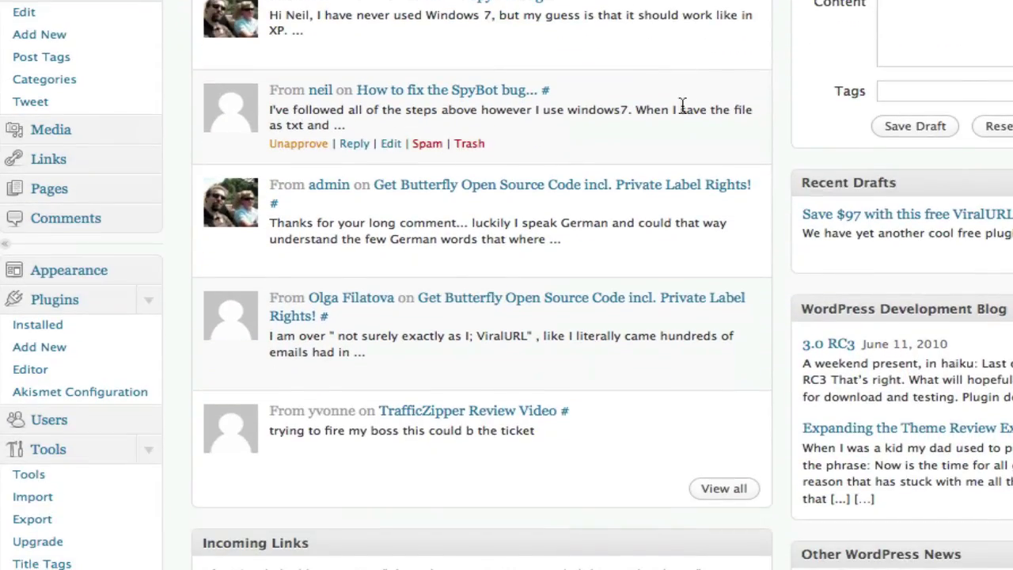
scroll(680, 107, down, 3)
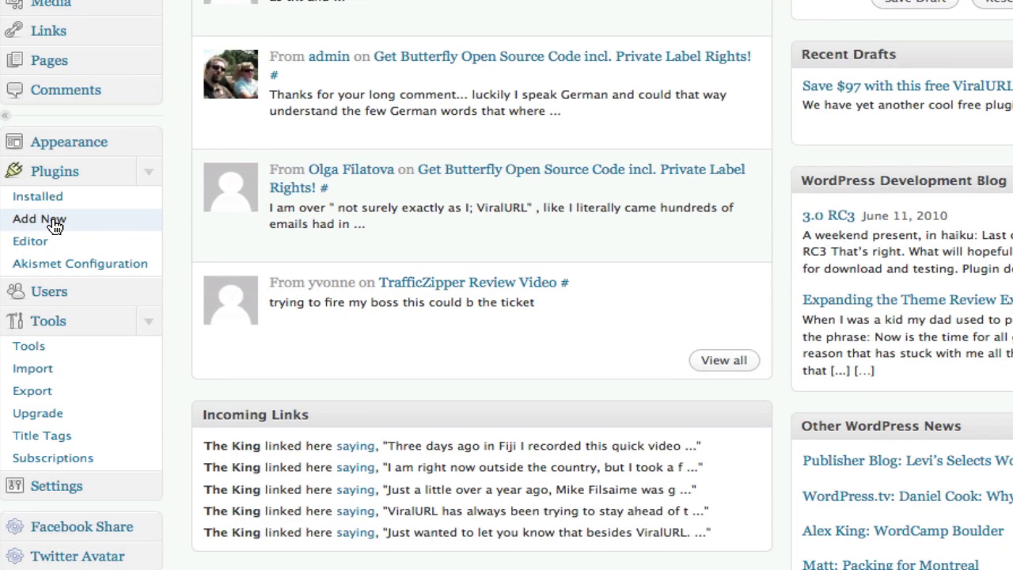
Search the Add New plugins page for 'viralurl'.
click(55, 227)
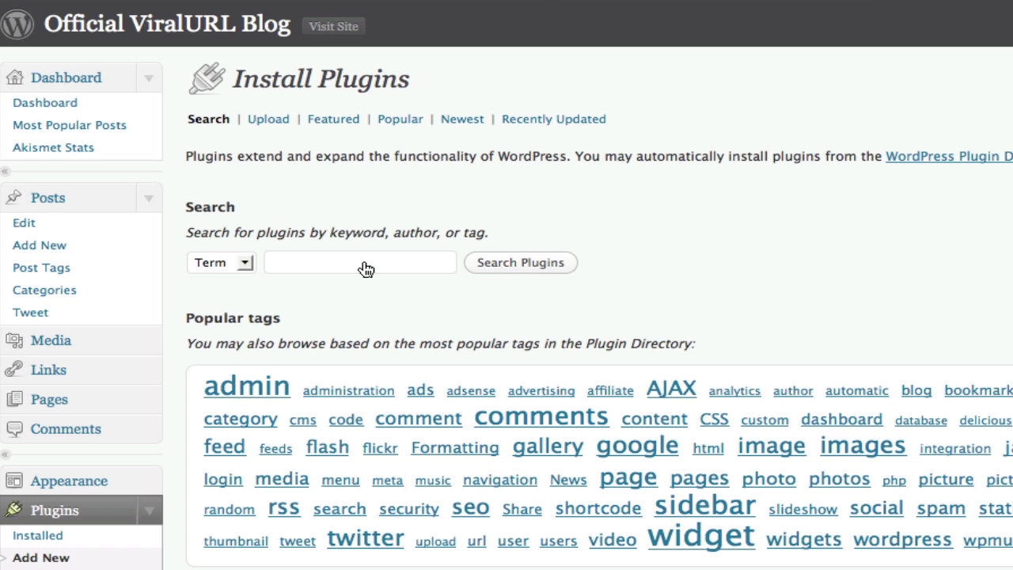
click(364, 265)
text(viralurl)
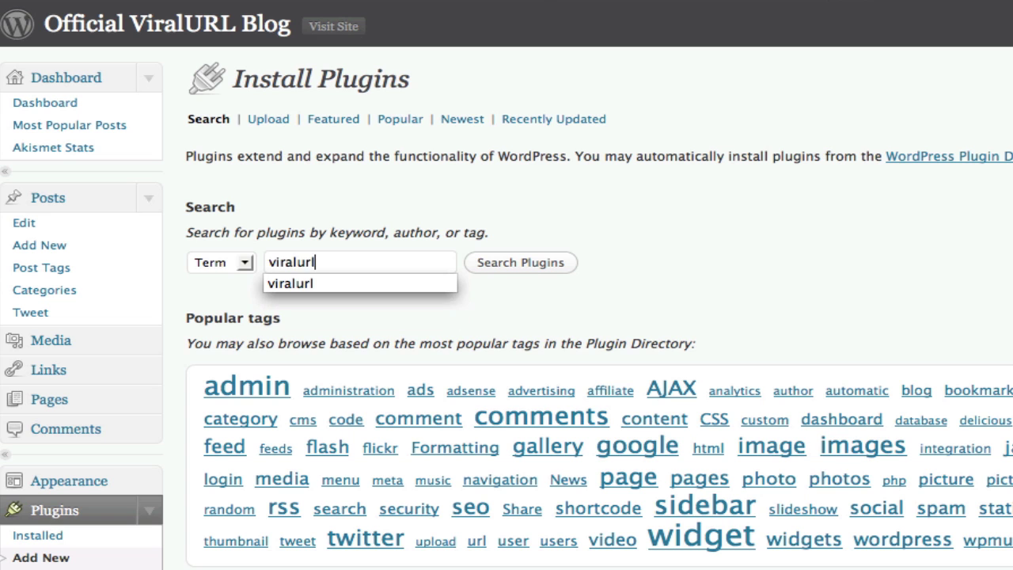
click(526, 271)
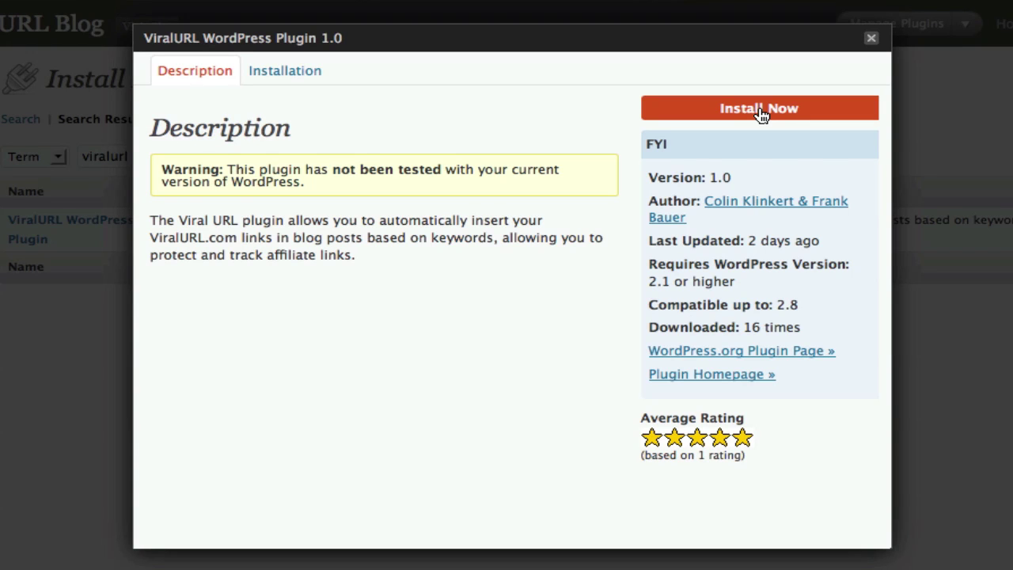
Install the ViralURL WordPress Plugin 1.0, supplying the FTP password for the connection.
click(762, 115)
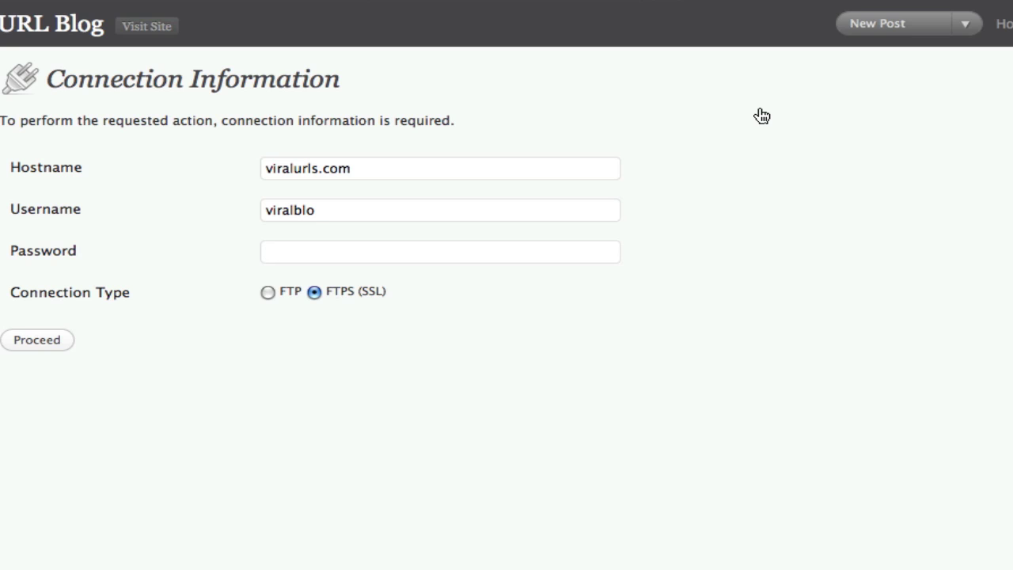
text(*****)
text(***)
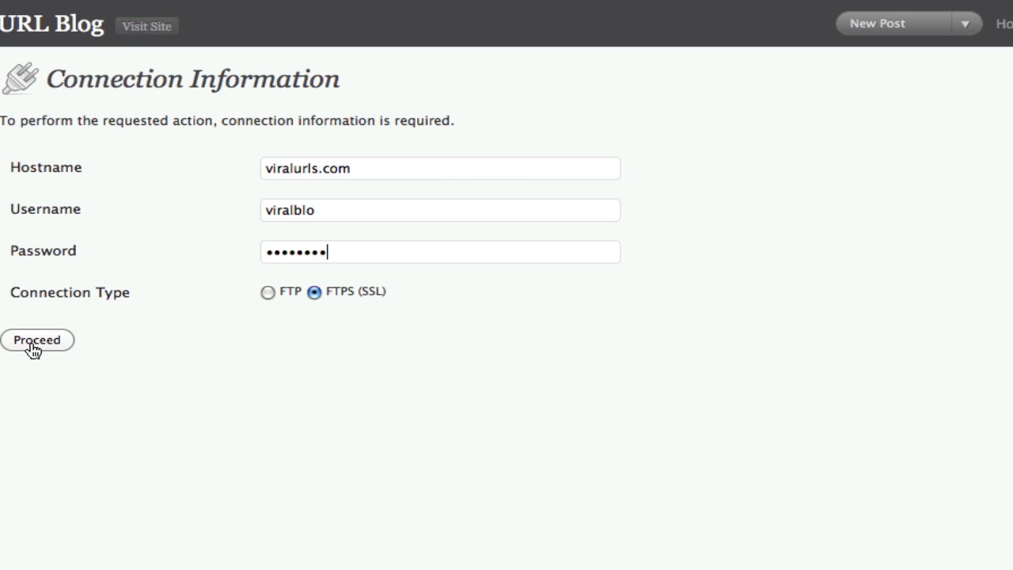
click(35, 347)
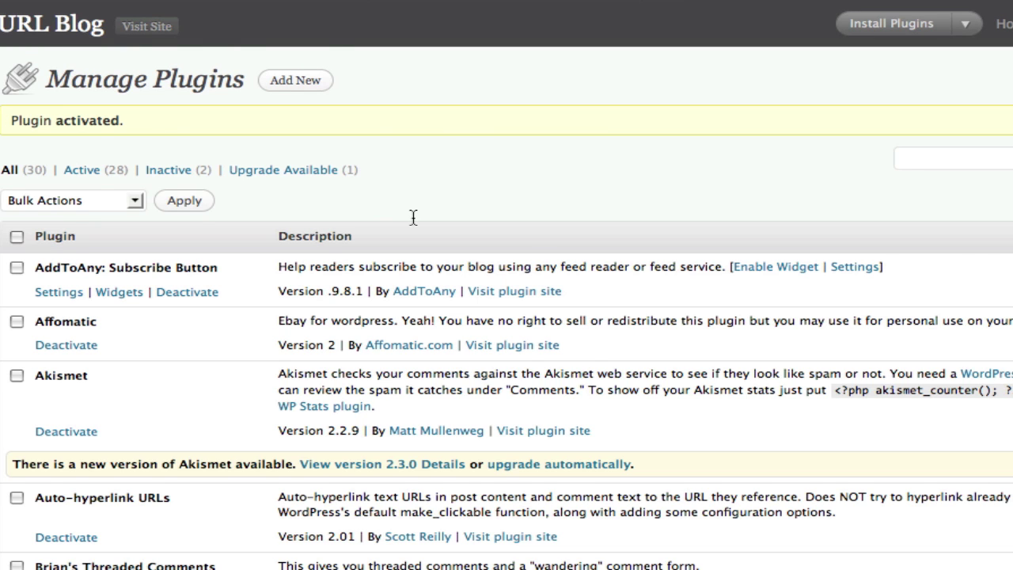
scroll(413, 217, down, 1)
scroll(412, 217, down, 1)
scroll(412, 217, down, 5)
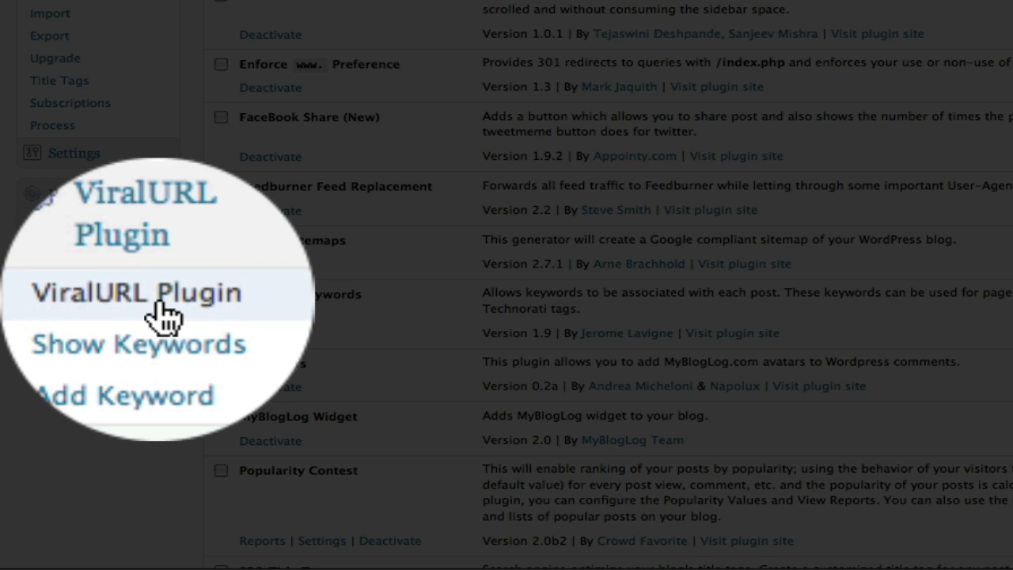
In the ViralURL plugin settings, set Maximum Replacements / Page to 3.
click(162, 313)
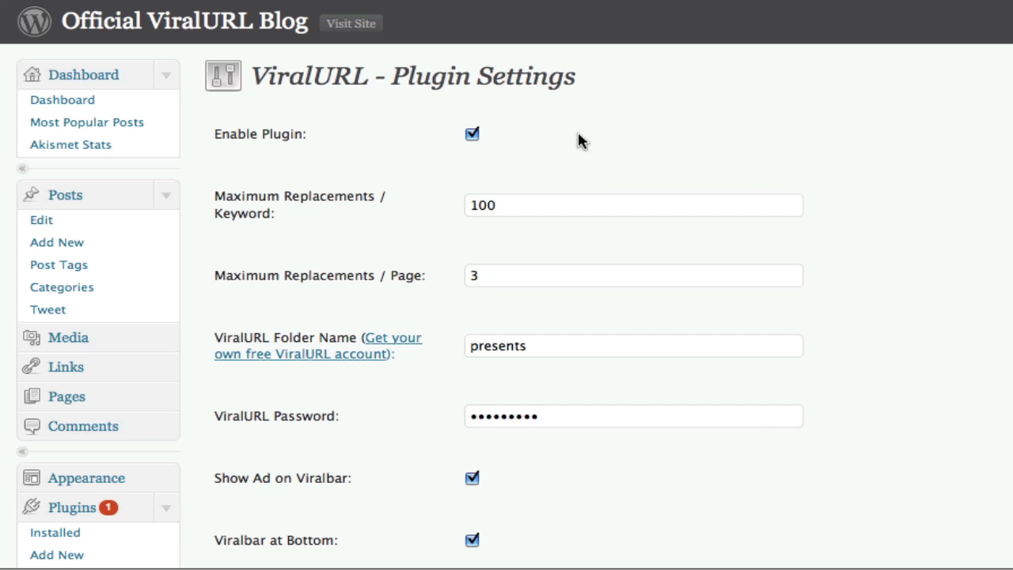
scroll(810, 198, down, 5)
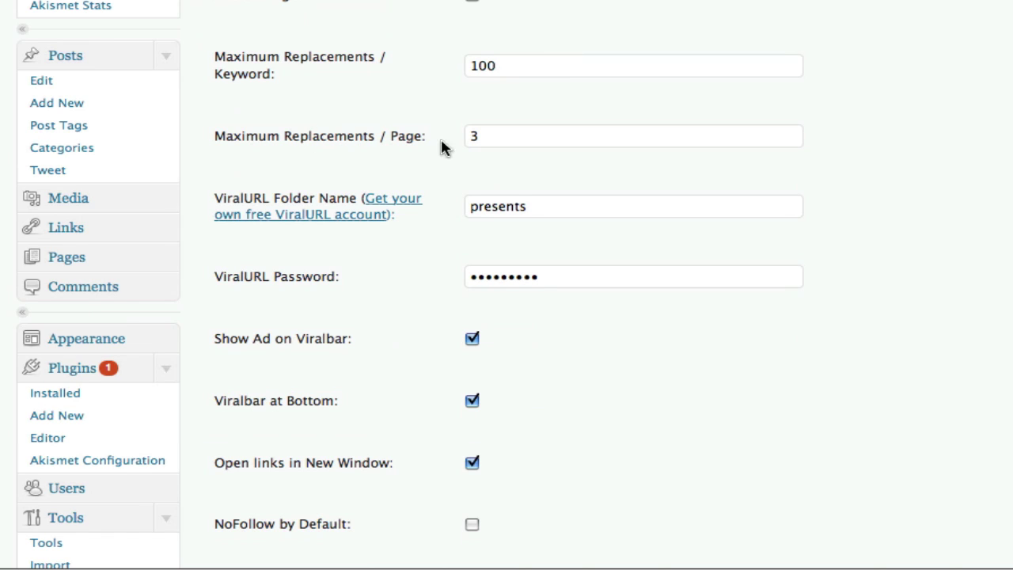
click(484, 136)
key(BackSpace)
text(q1)
key(BackSpace)
key(BackSpace)
text(1)
key(BackSpace)
text(3)
key(Down)
key(Return)
Review the remaining ViralURL options and save them with Update Options.
scroll(894, 164, down, 2)
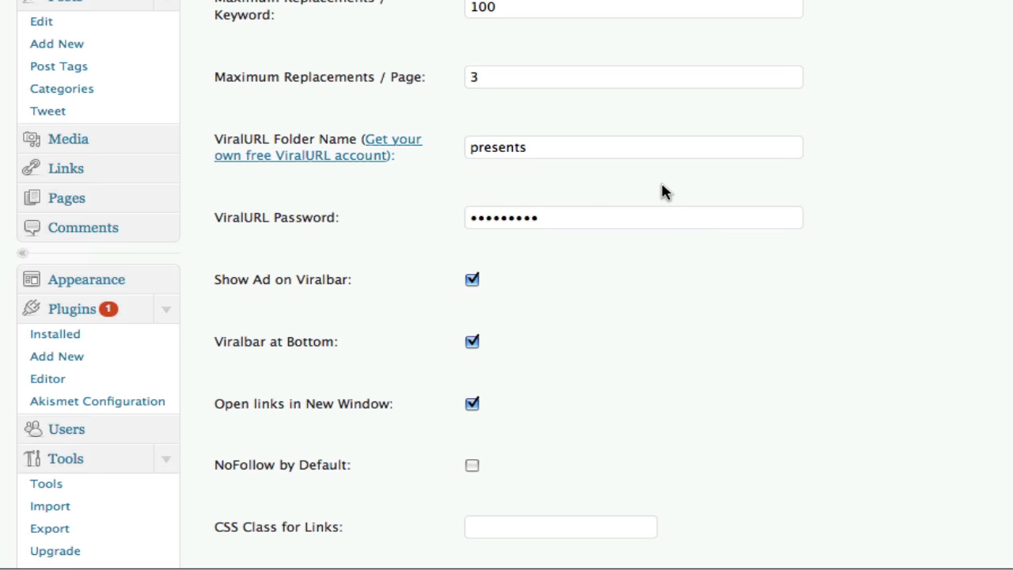
scroll(663, 192, down, 1)
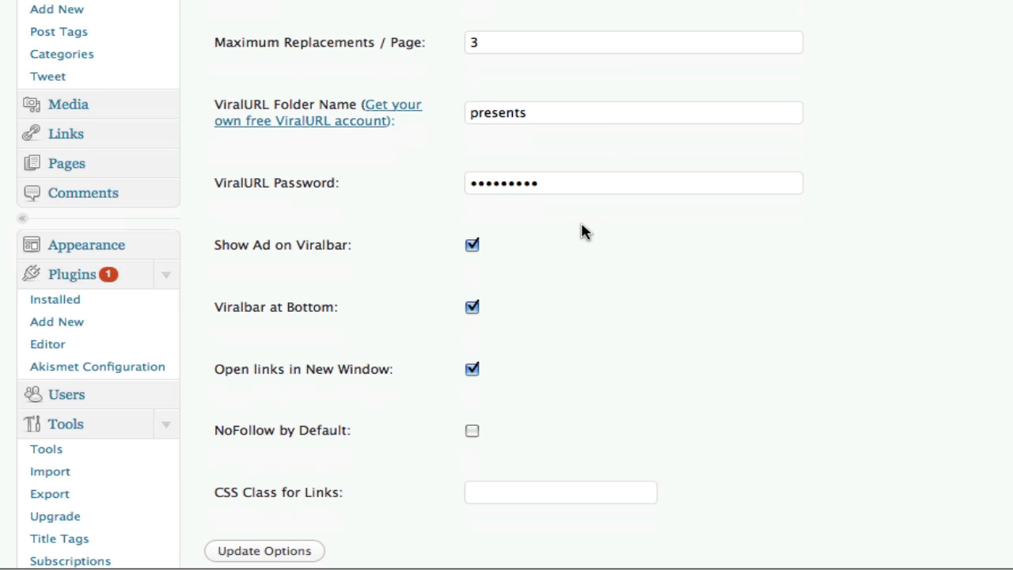
scroll(582, 231, down, 2)
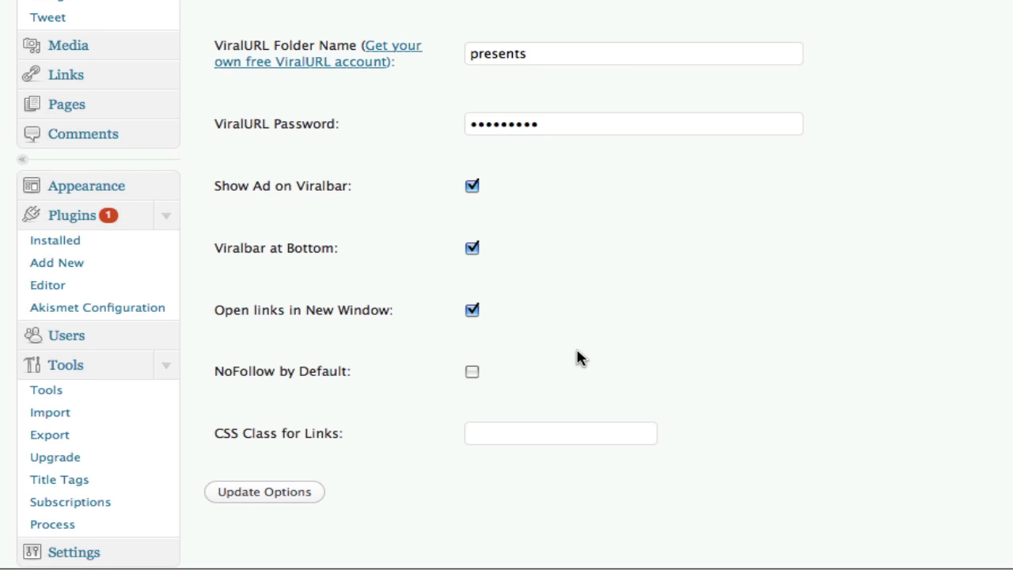
scroll(578, 354, down, 2)
click(262, 417)
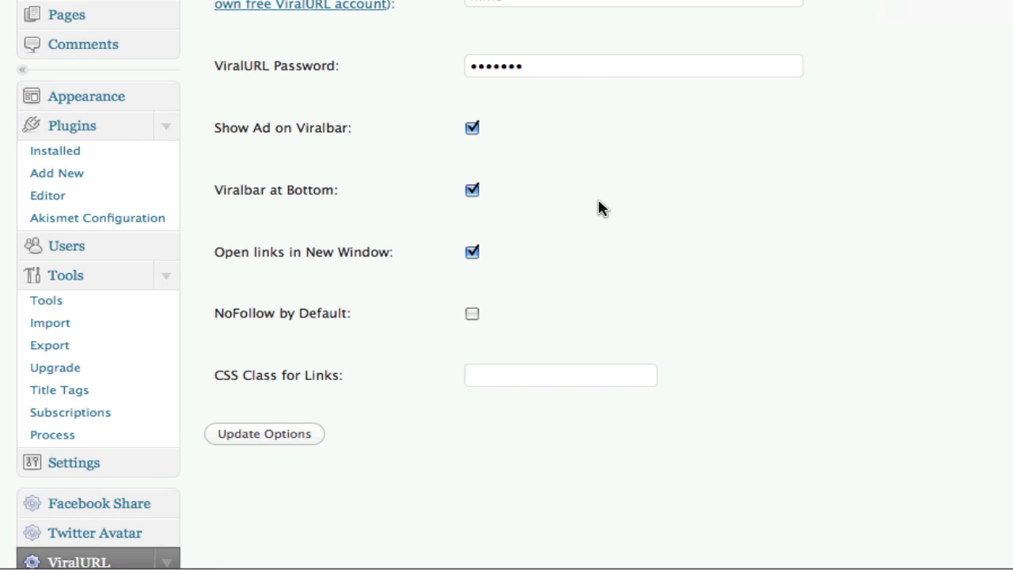
scroll(291, 331, down, 4)
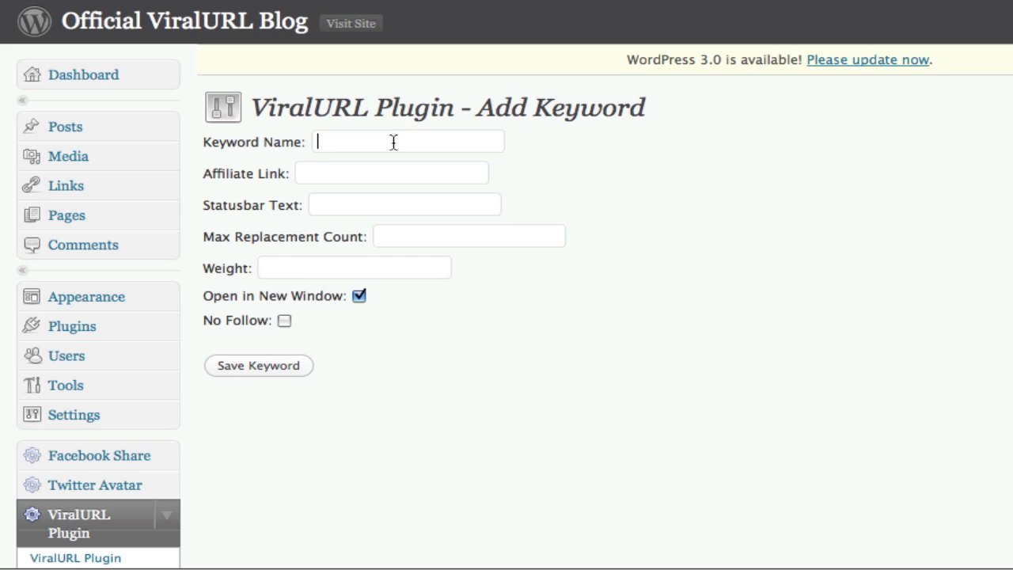
text(V)
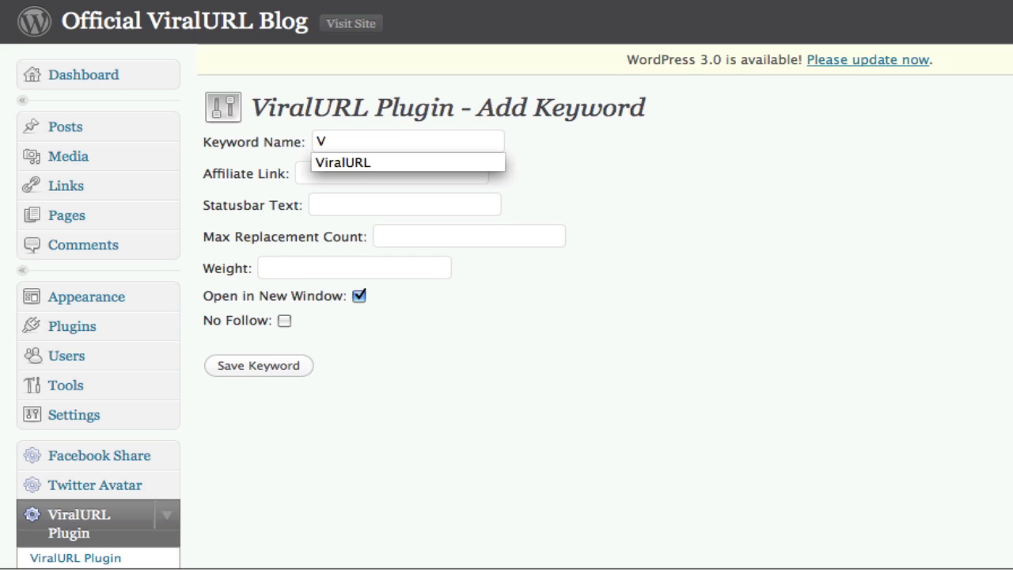
key(Down)
key(Return)
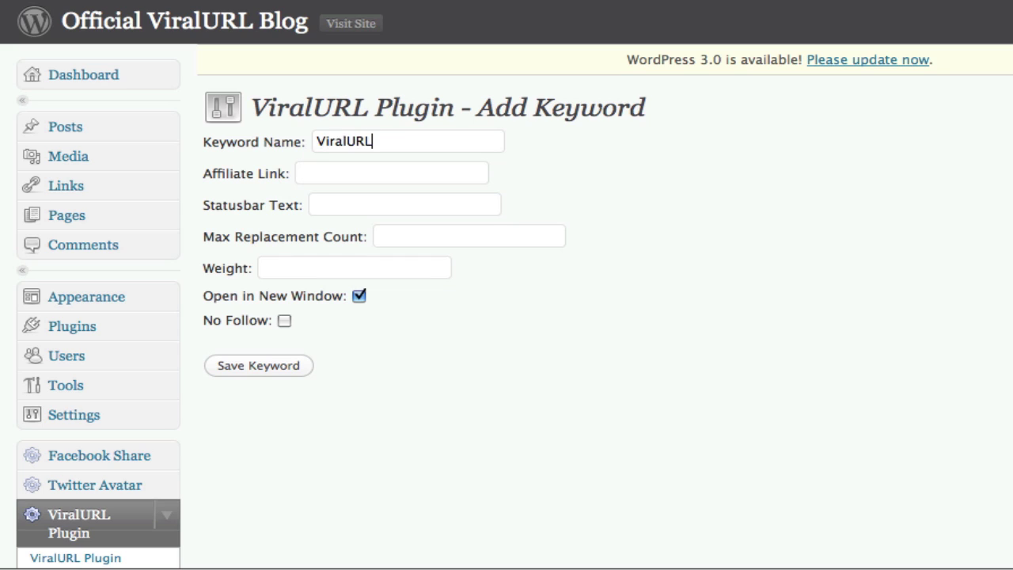
click(415, 172)
text(ht)
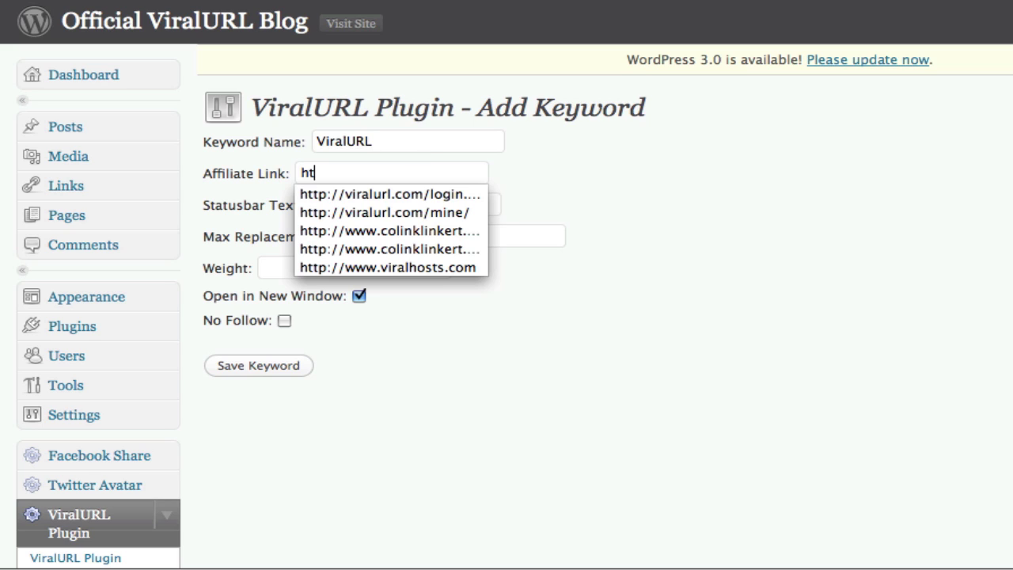
text(tp://)
text(viral)
key(Down)
key(Down)
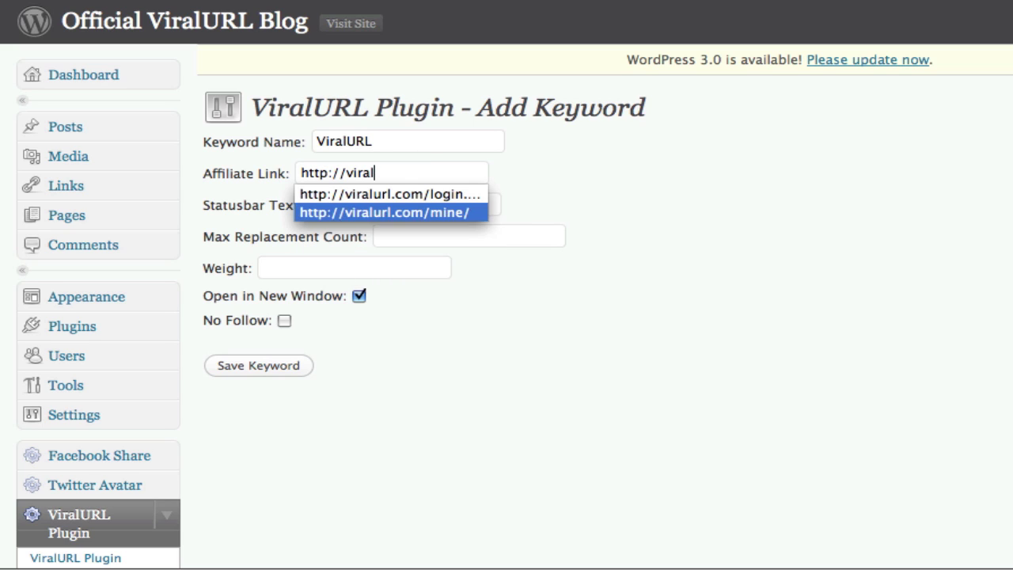
key(Return)
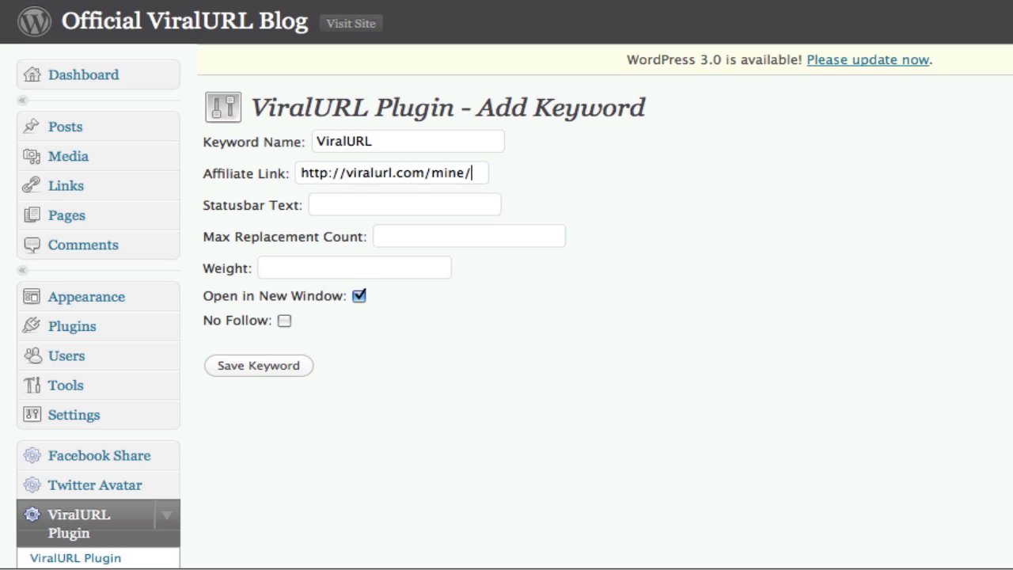
key(BackSpace)
click(592, 190)
Add status text 'ViralURL JOIN NOW' and max replacement count 3, then save the keyword.
text(Vira)
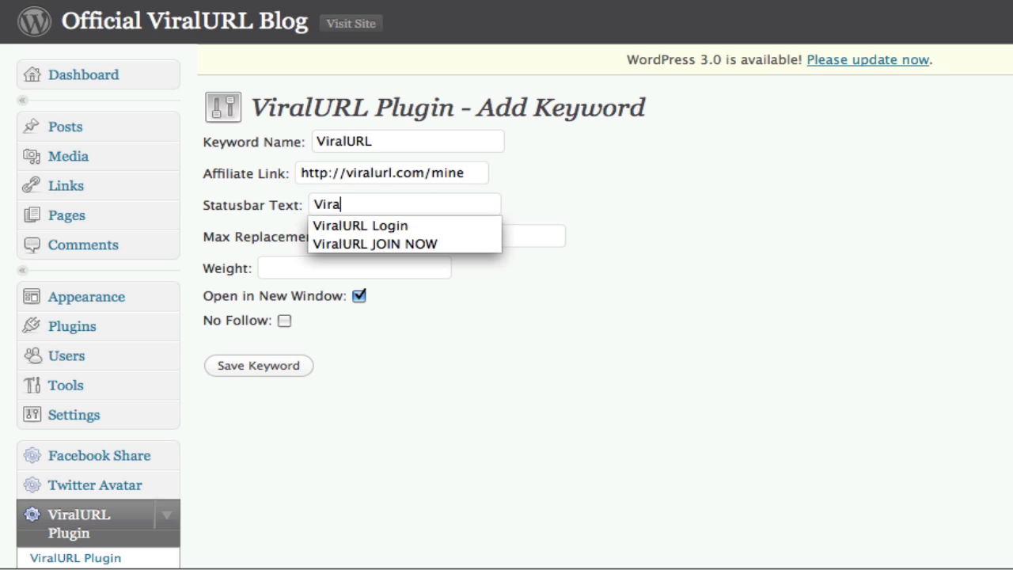
text(lURL)
key(Down)
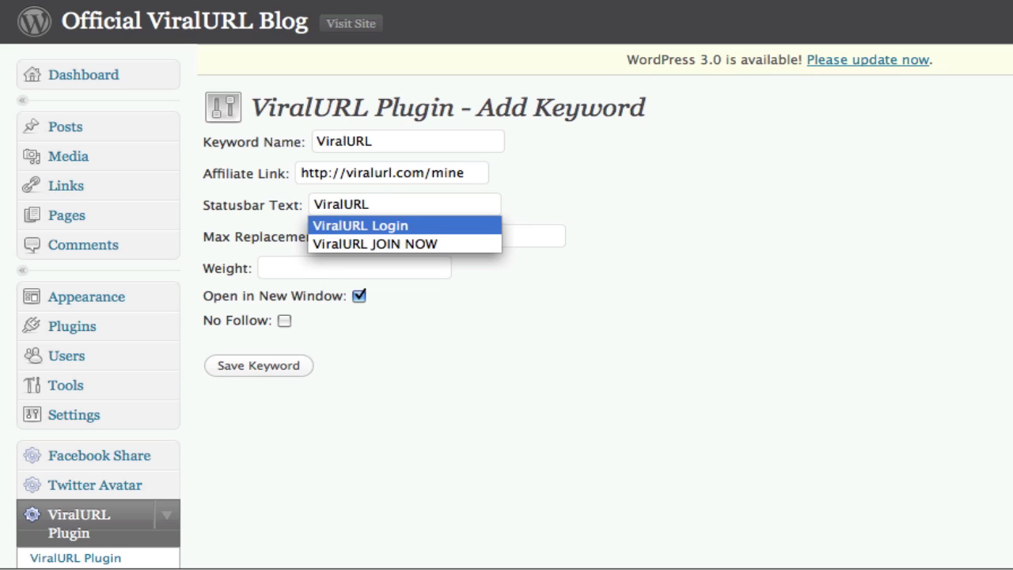
key(Down)
key(Return)
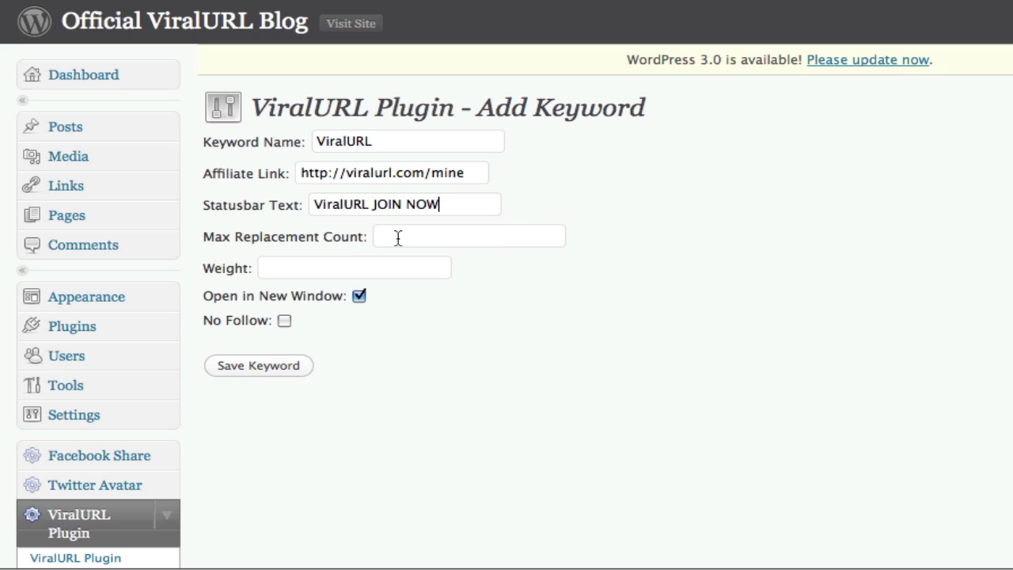
click(397, 238)
text(3)
click(616, 289)
click(287, 367)
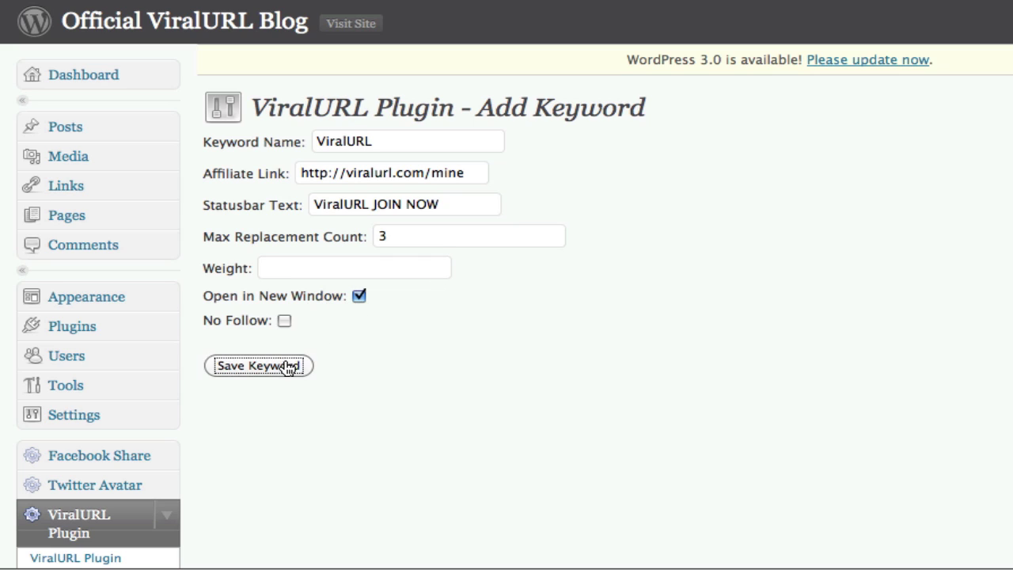
click(481, 445)
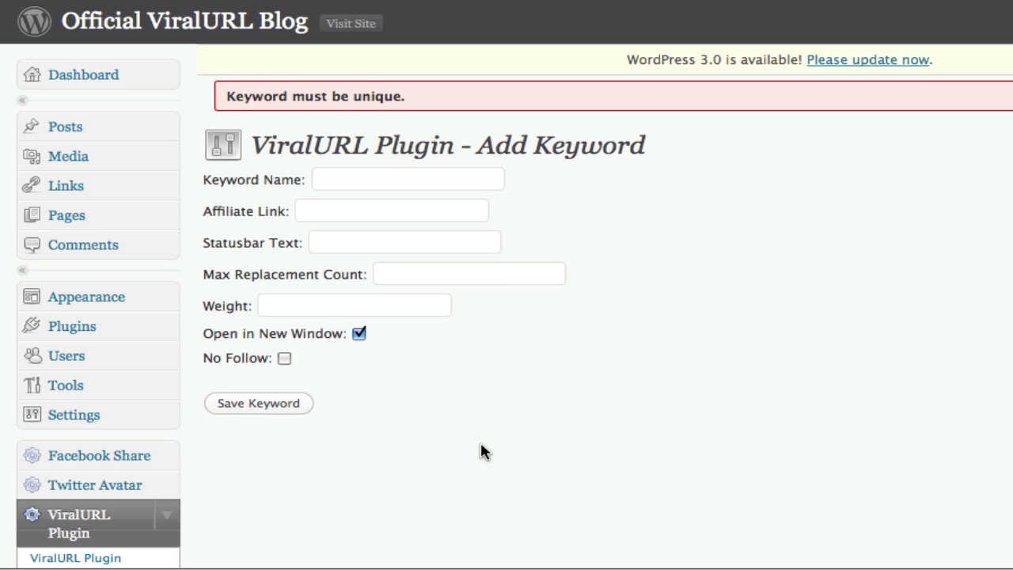
Scroll the keyword list showing ViralURL with its affiliate link and JOIN NOW text.
scroll(454, 119, down, 3)
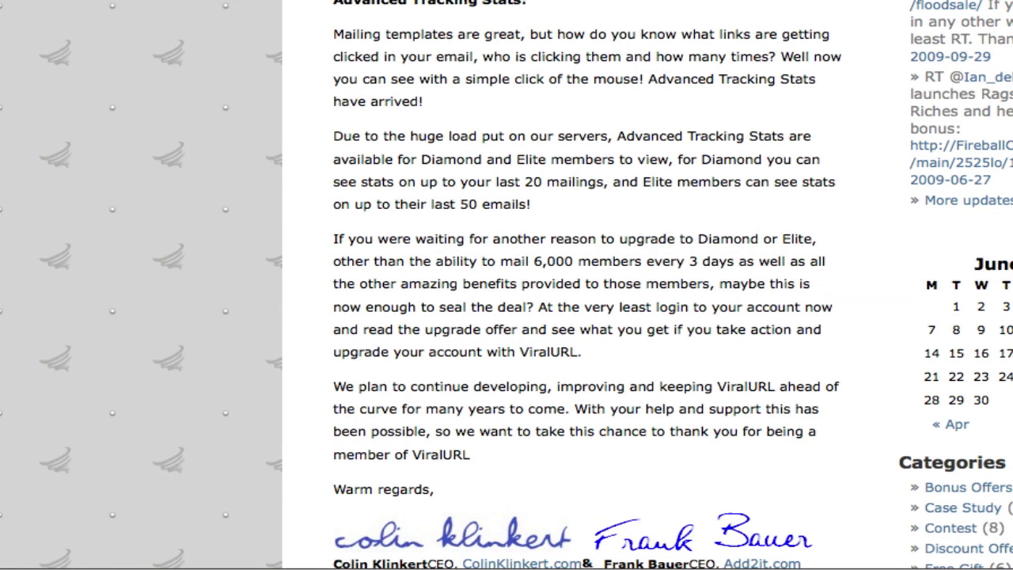
Reload the blog post and follow its new ViralURL link to the vur.me short address.
scroll(453, 220, up, 10)
scroll(451, 218, up, 3)
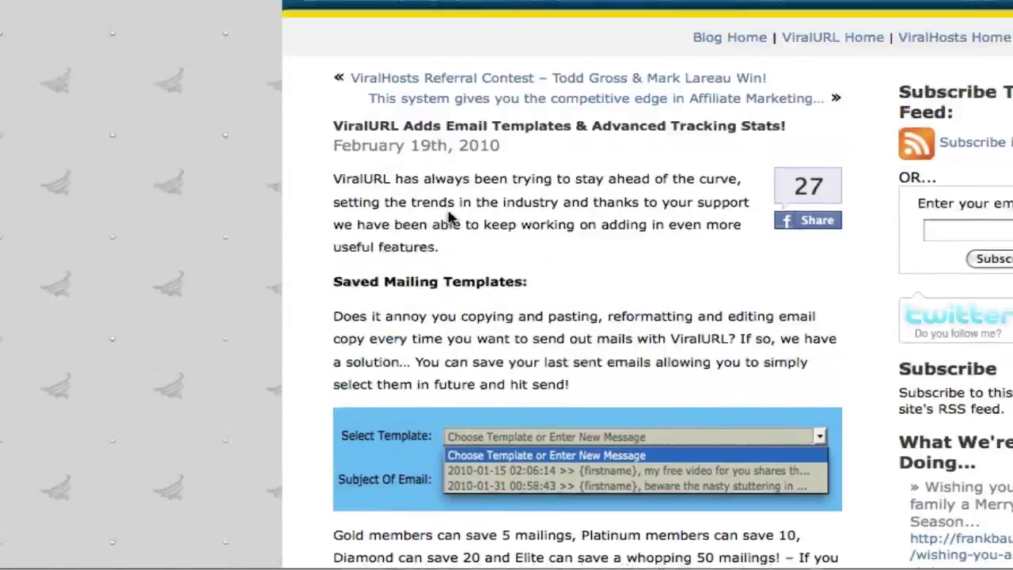
scroll(453, 219, down, 1)
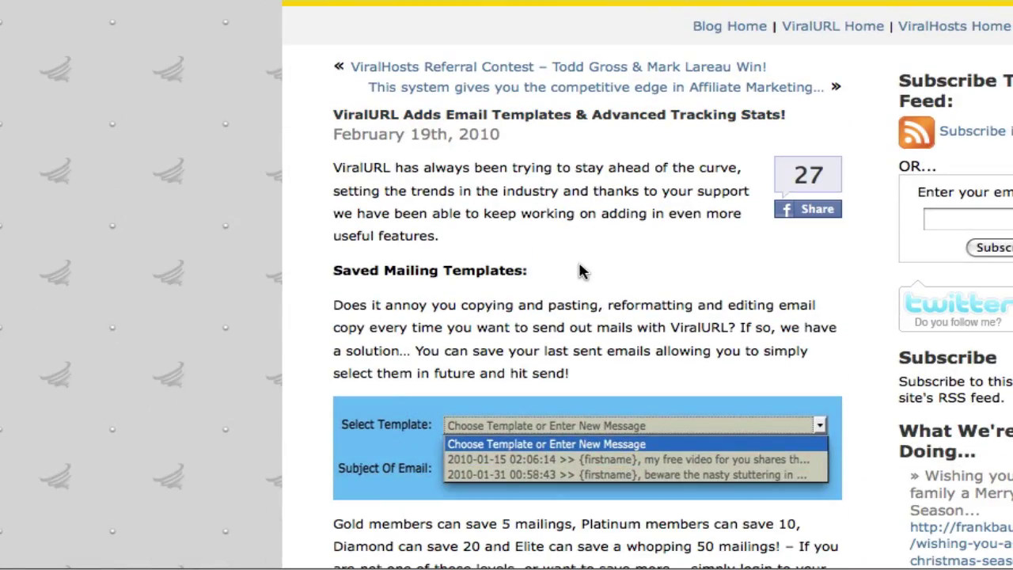
scroll(579, 271, down, 1)
scroll(579, 271, down, 10)
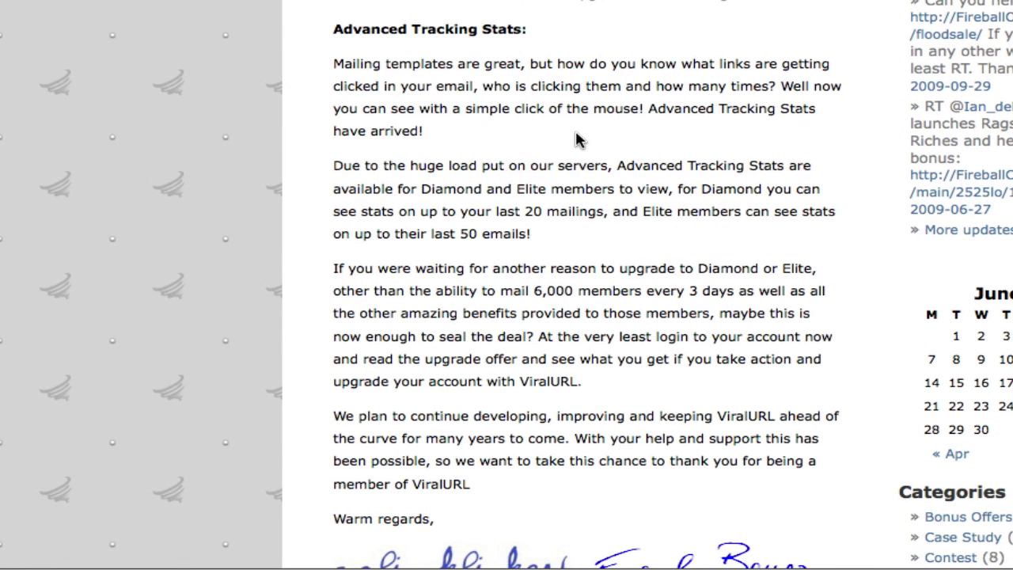
key(ctrl+r)
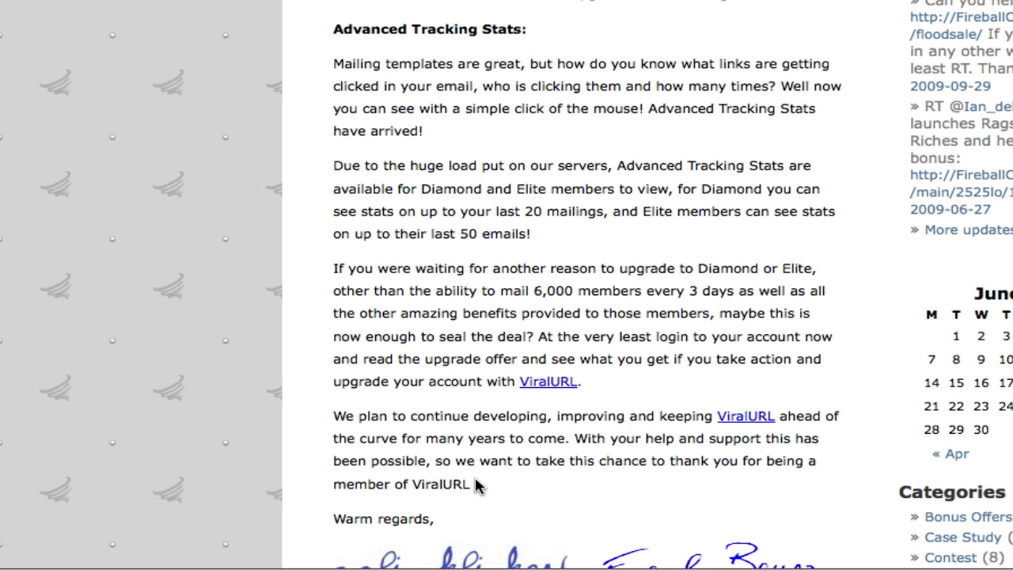
scroll(575, 468, up, 4)
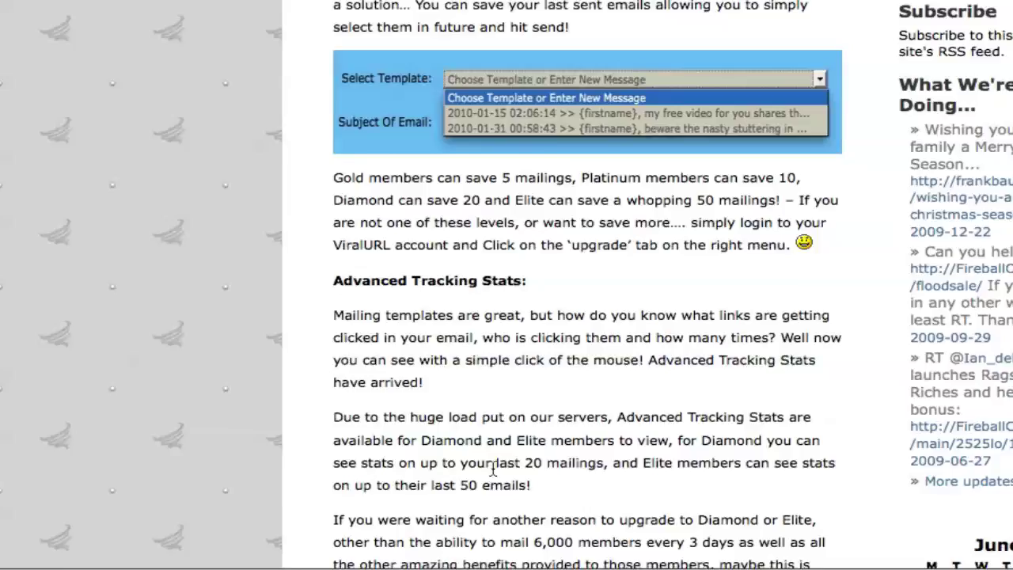
scroll(492, 470, down, 2)
scroll(523, 470, down, 2)
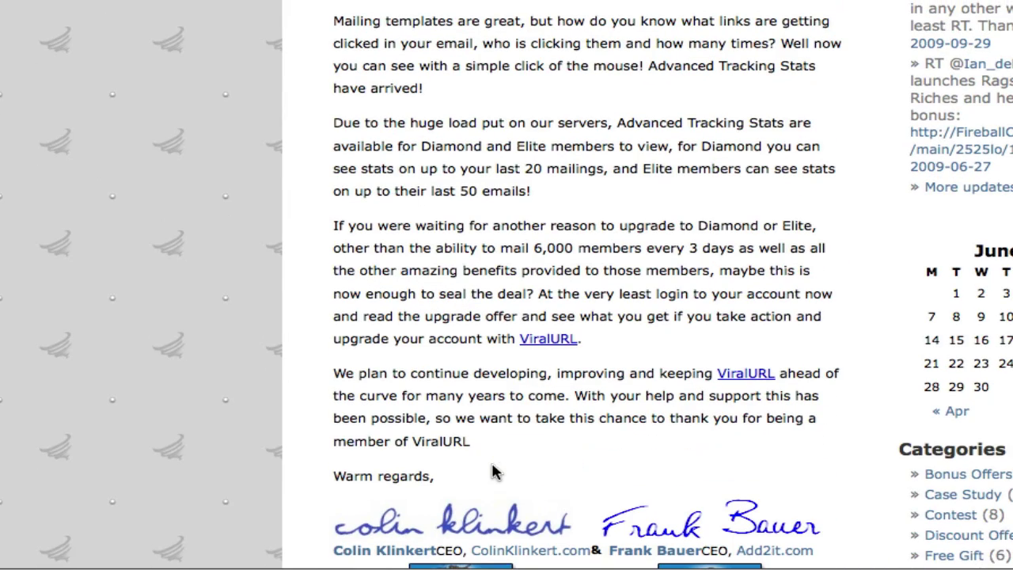
click(556, 342)
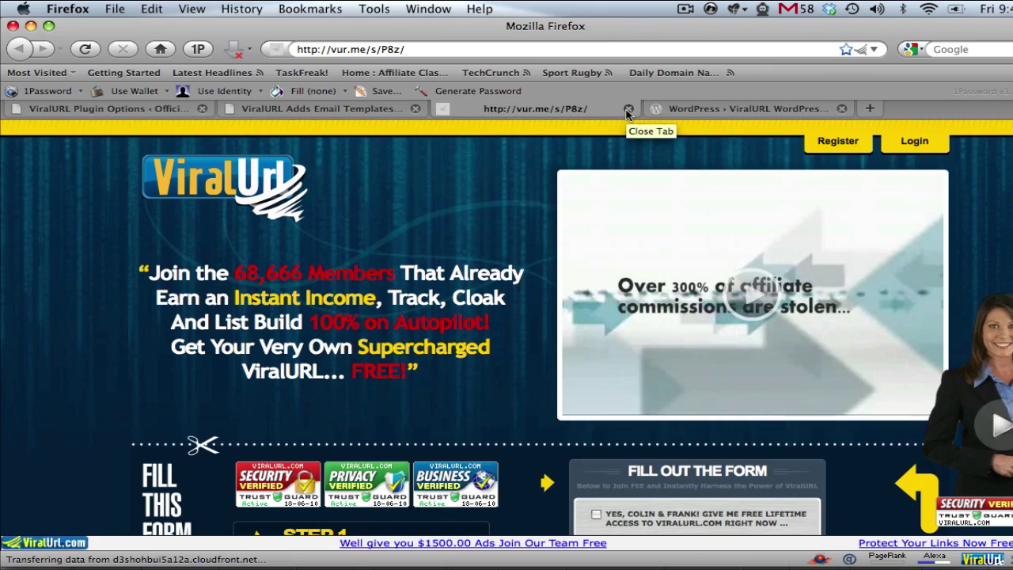
Close the vur.me page and select the phrase 'Mailing templates' in the blog post.
click(627, 110)
click(497, 274)
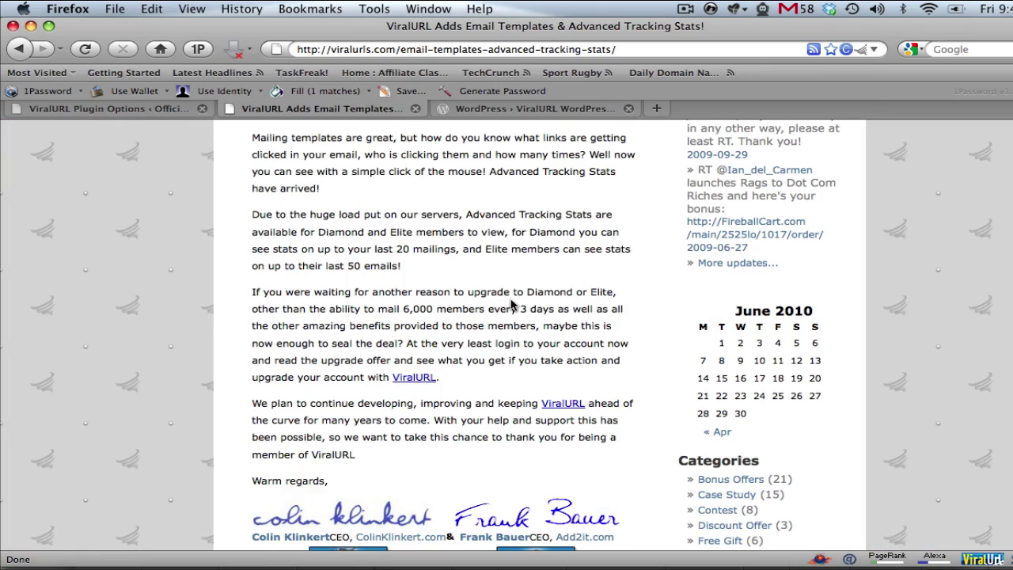
scroll(510, 304, up, 2)
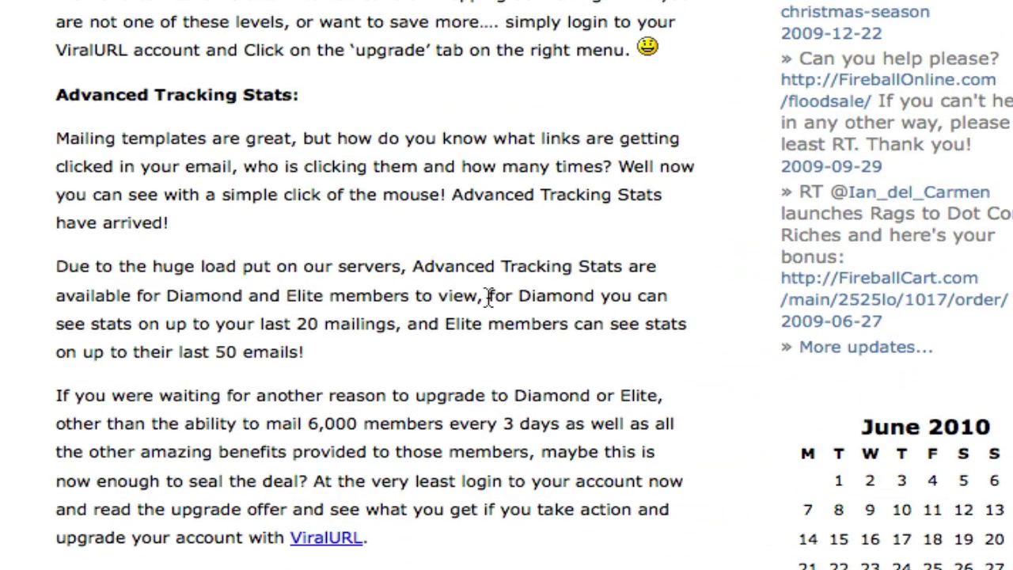
scroll(488, 296, up, 1)
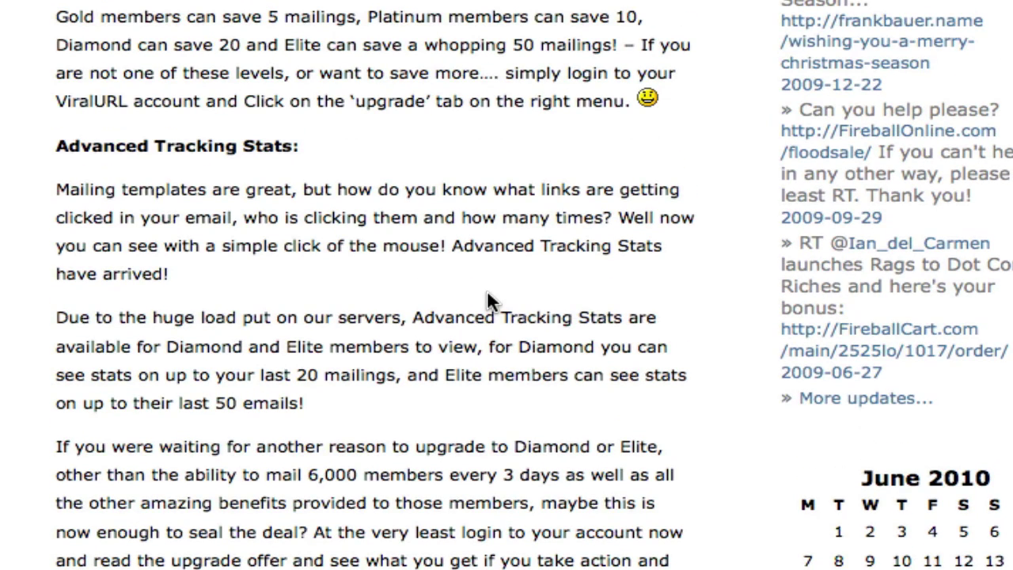
scroll(487, 290, up, 2)
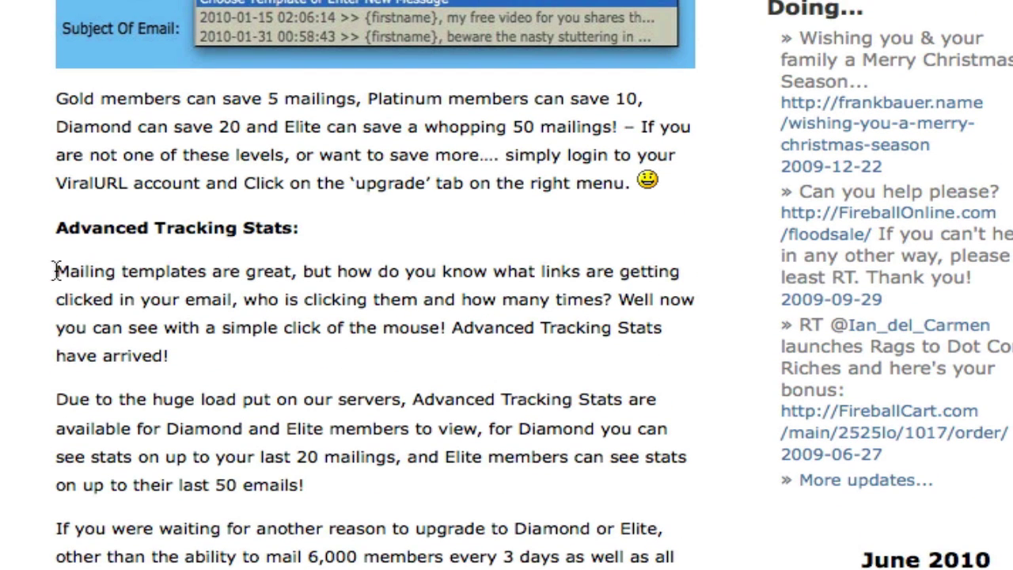
drag(57, 272, 205, 277)
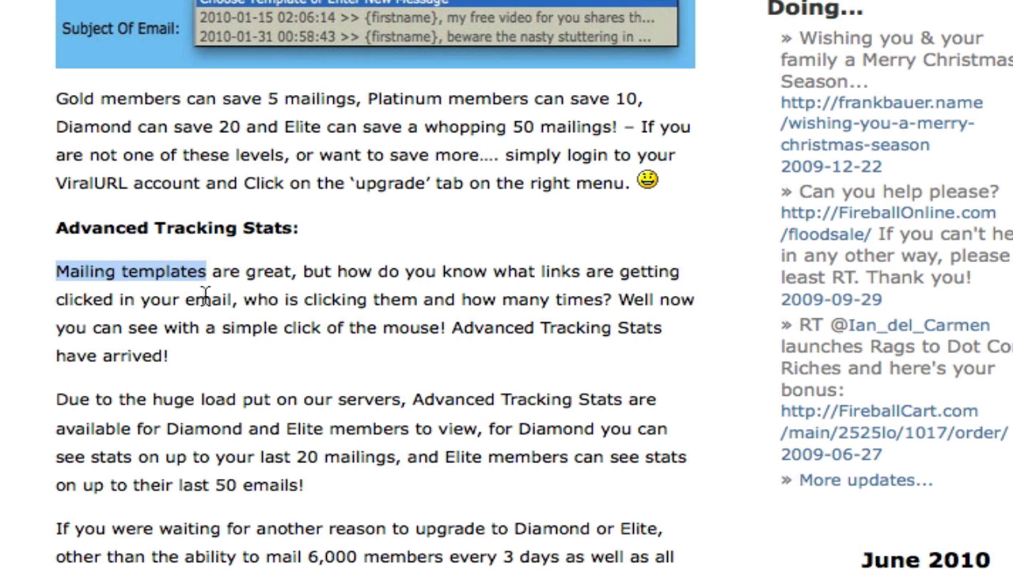
Scroll back up to reach the ViralURL plugin admin pages.
scroll(261, 298, up, 5)
scroll(308, 300, up, 2)
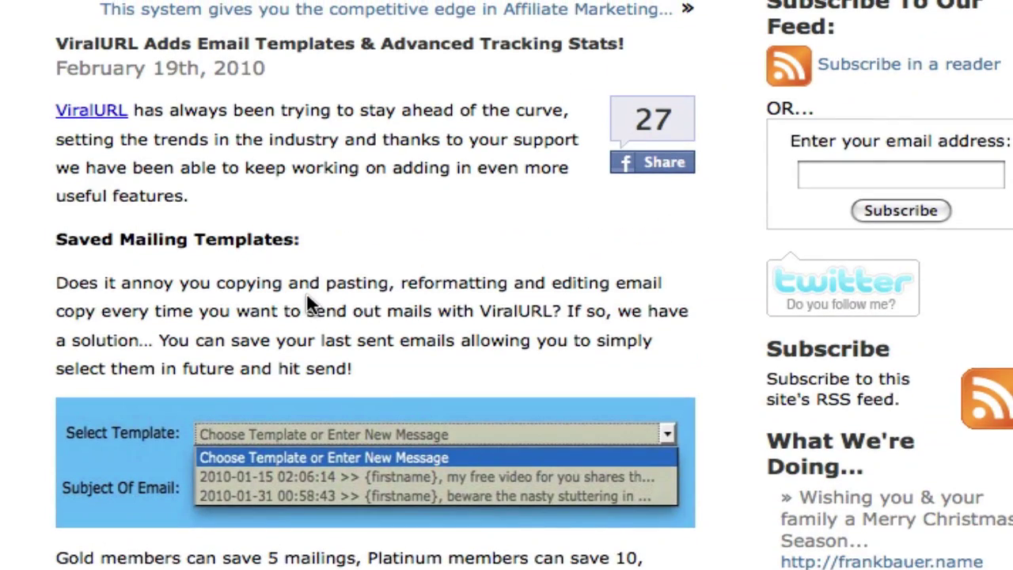
scroll(308, 303, up, 2)
scroll(313, 292, up, 3)
scroll(327, 289, up, 2)
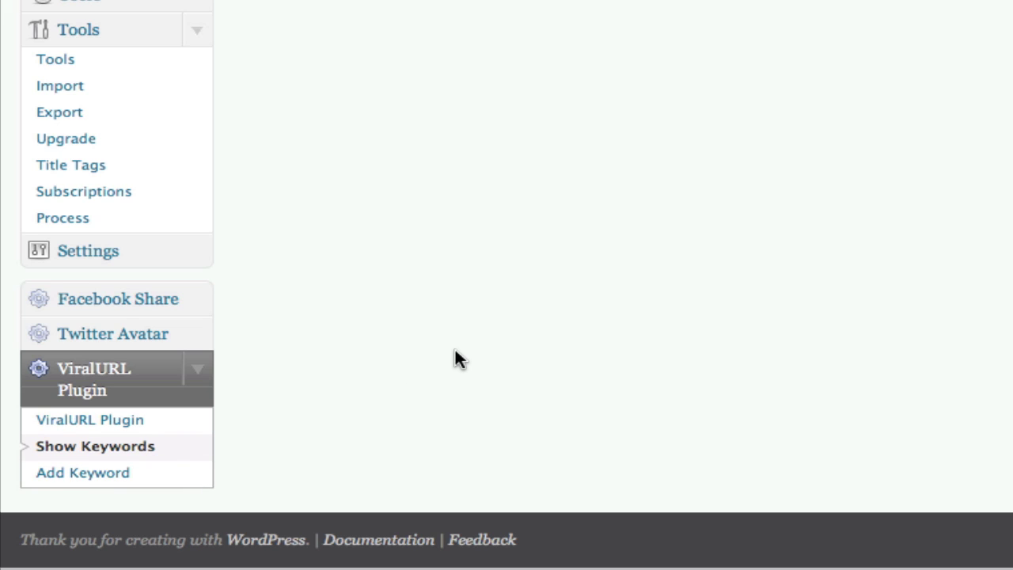
Save keyword 'Mailing templates' with the pasted post URL, status 'Blog post about mailing templates', max 2.
click(453, 71)
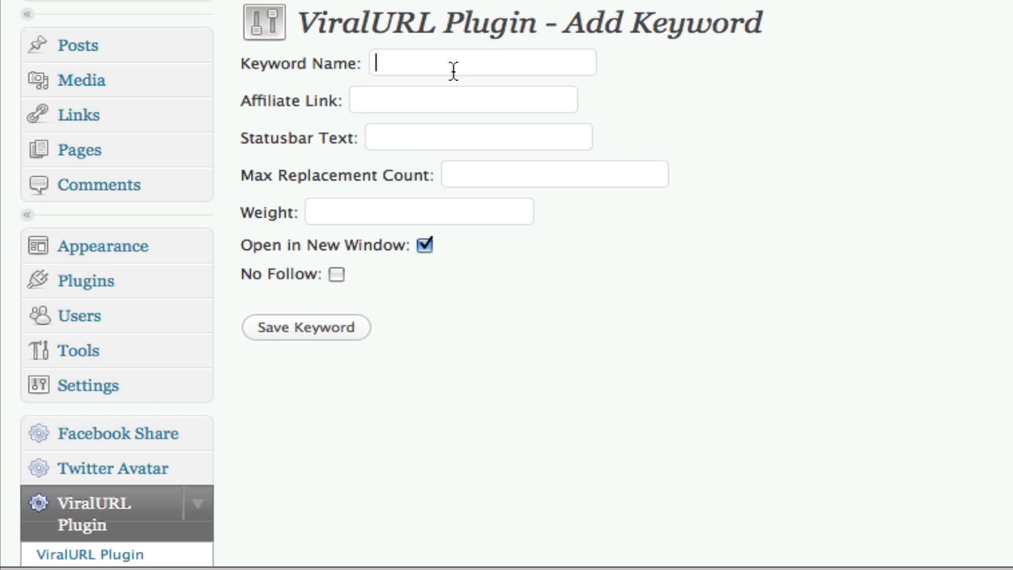
text(Mailing templates)
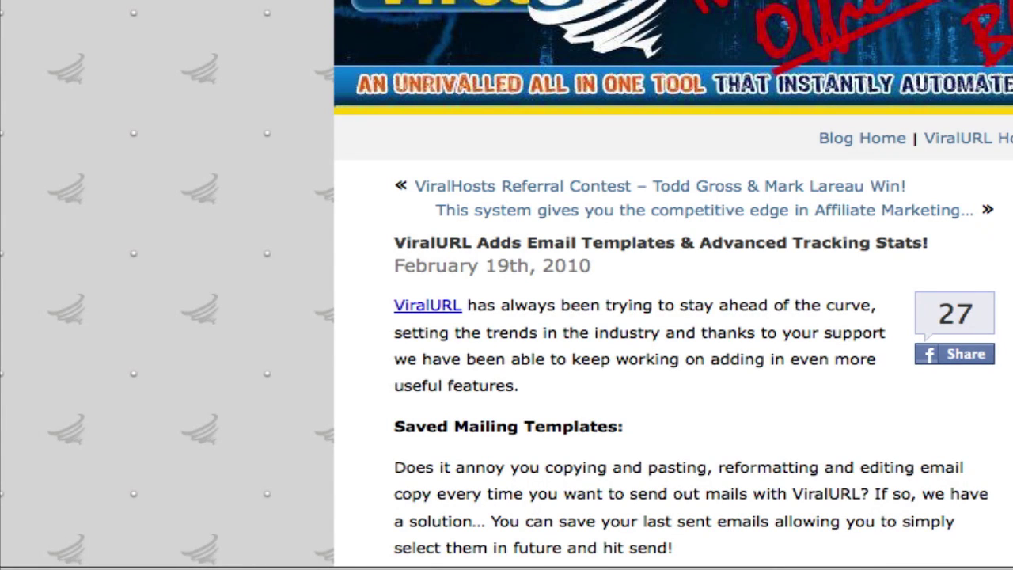
key(ctrl+v)
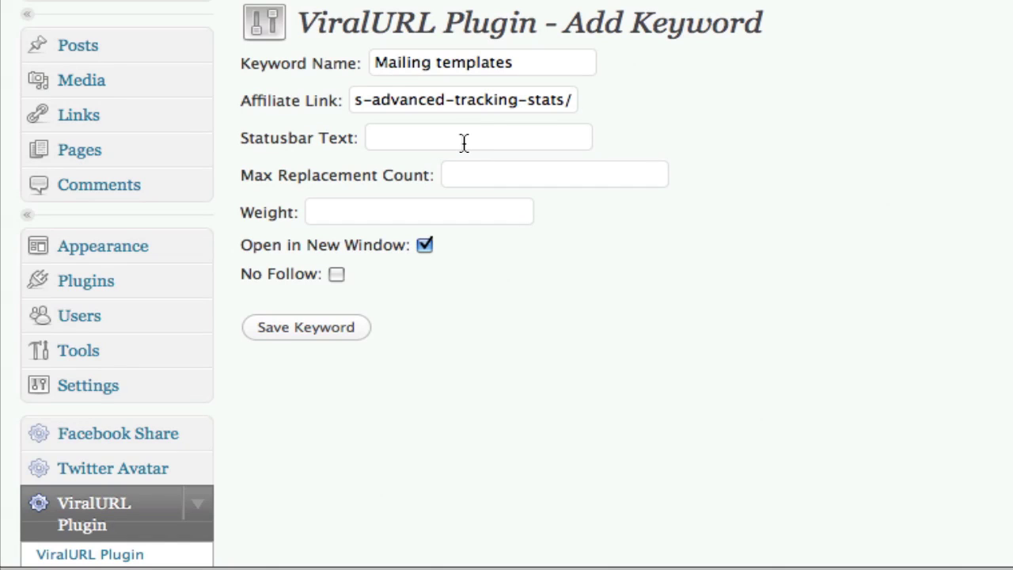
click(465, 142)
text(Blog)
text( post about )
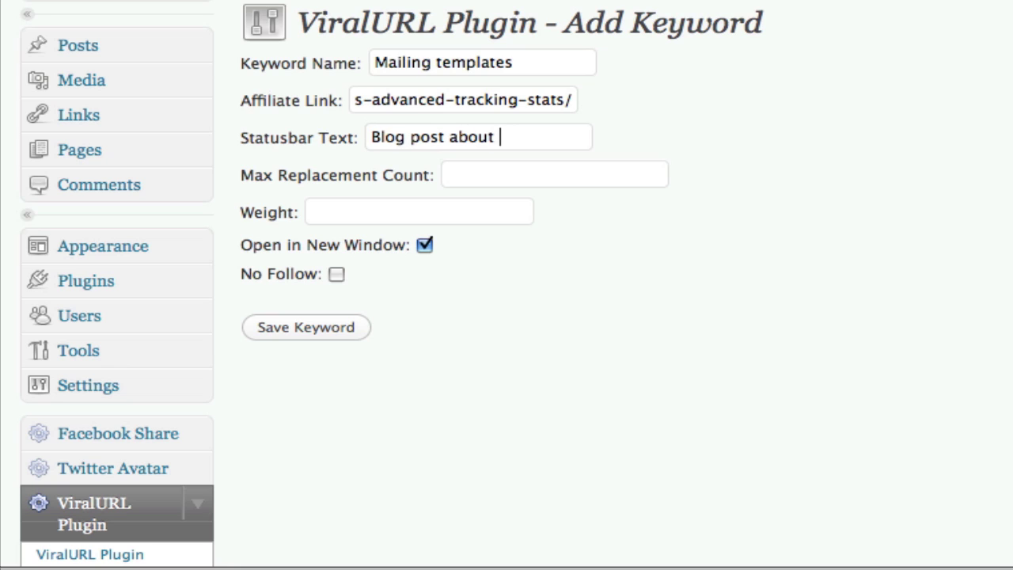
text(mailing template)
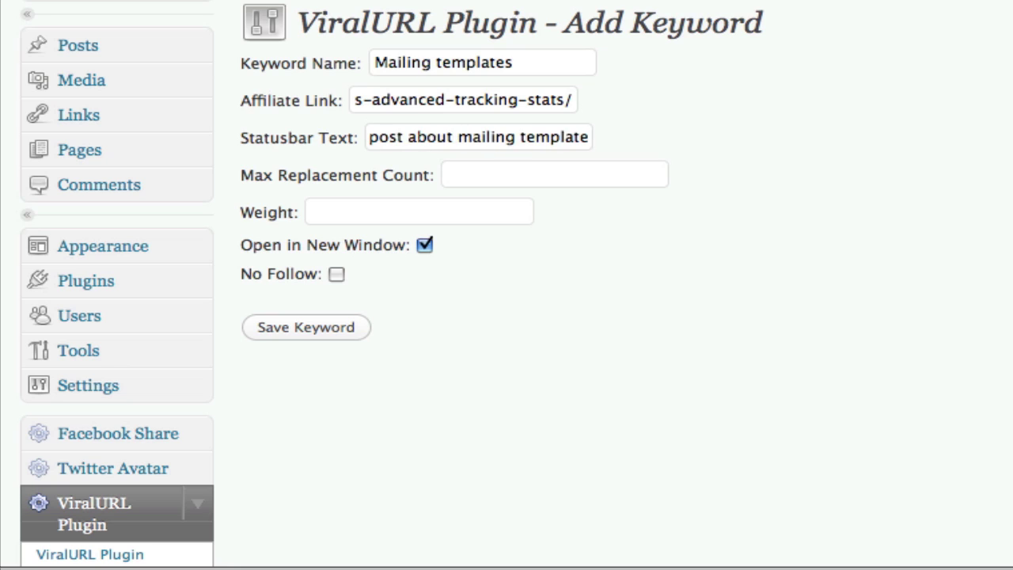
text(s)
click(488, 176)
text(2)
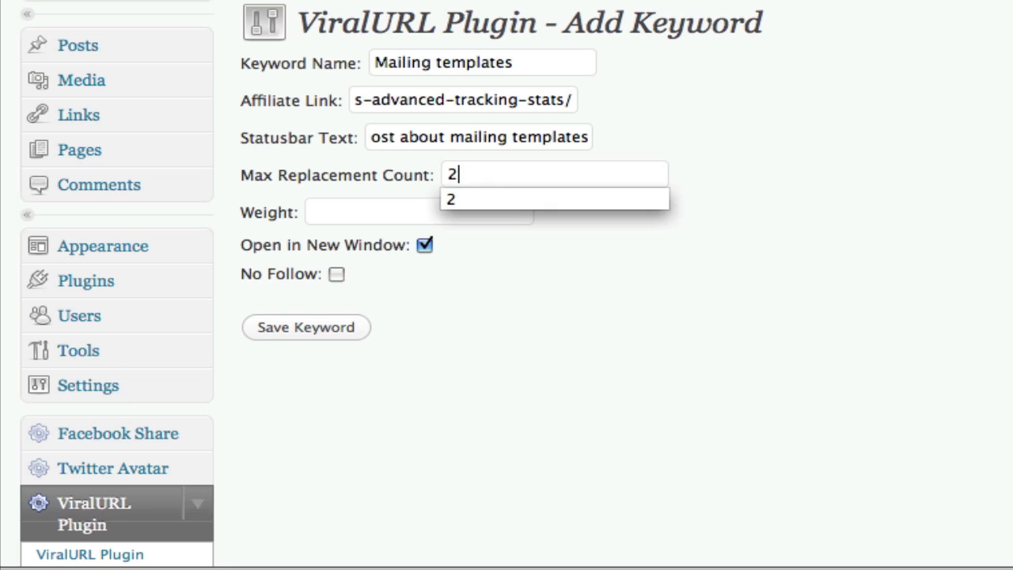
key(Down)
key(Return)
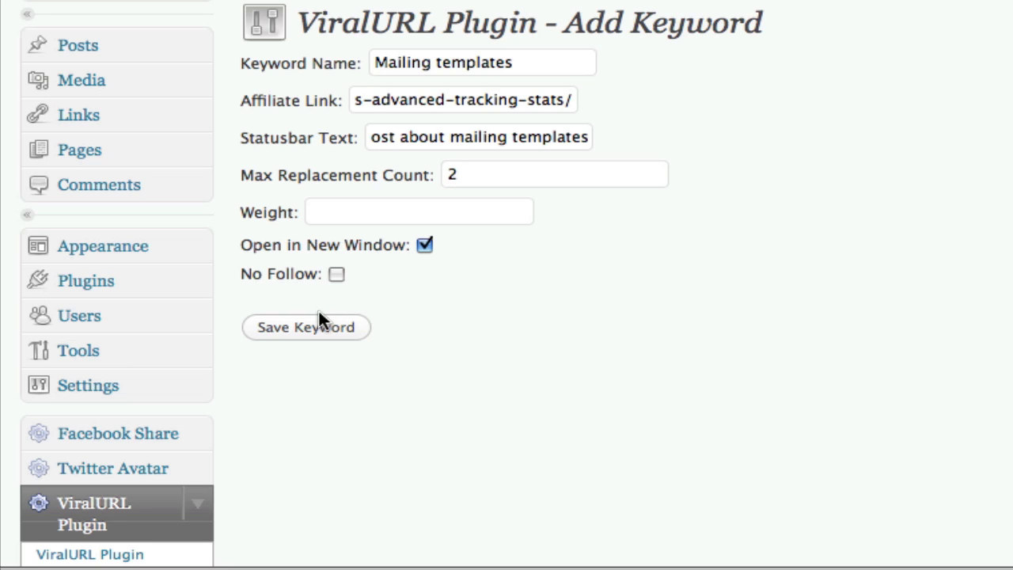
click(331, 326)
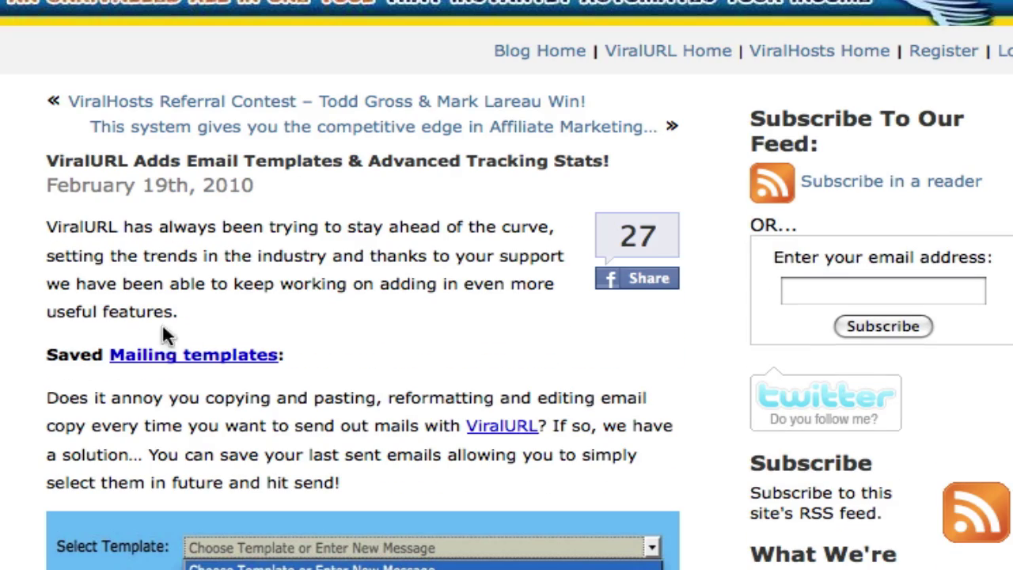
Scroll the blog post to locate the linked 'Mailing templates' text.
scroll(390, 346, down, 1)
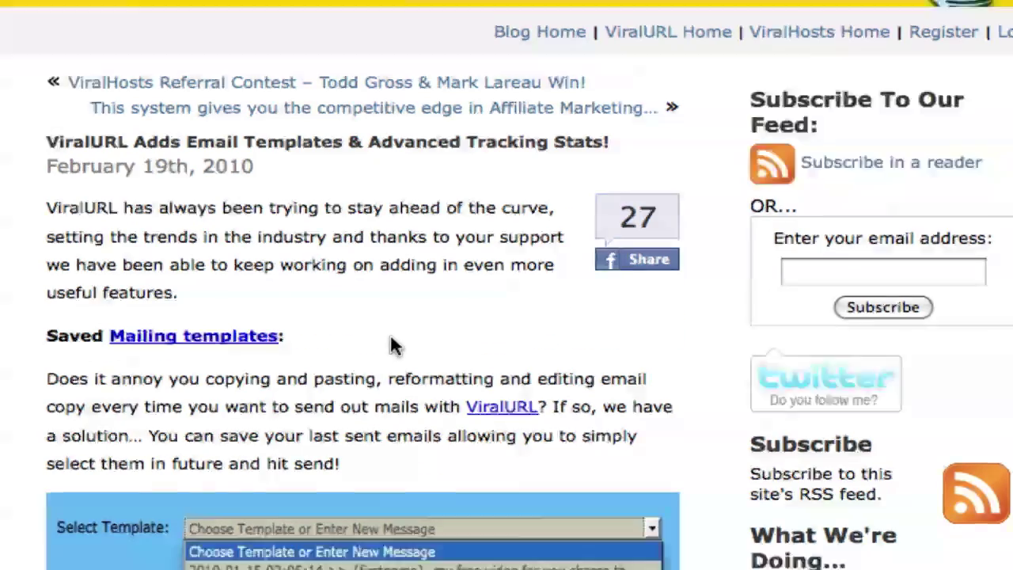
scroll(389, 346, down, 10)
scroll(390, 336, up, 3)
scroll(390, 335, up, 3)
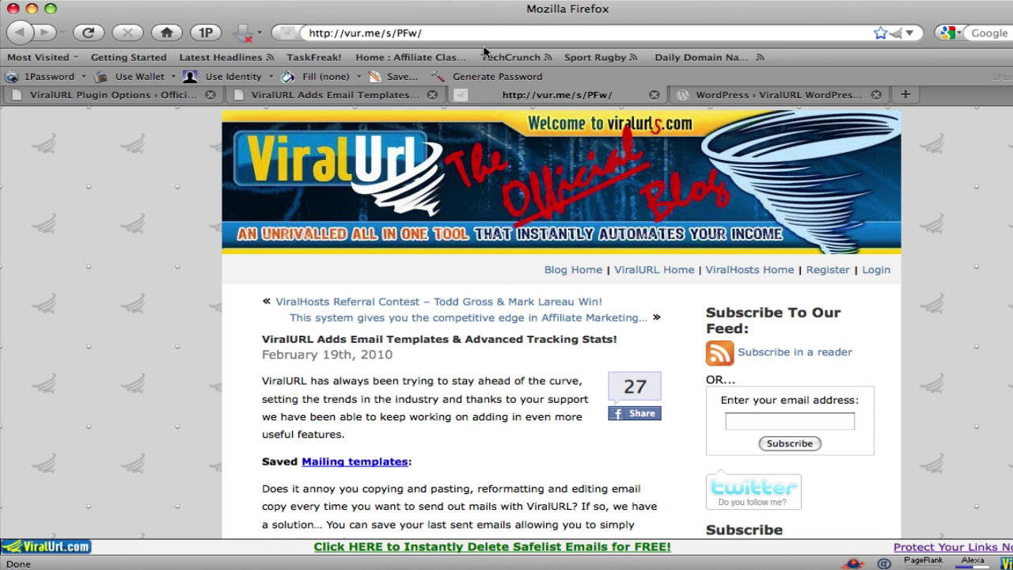
click(656, 95)
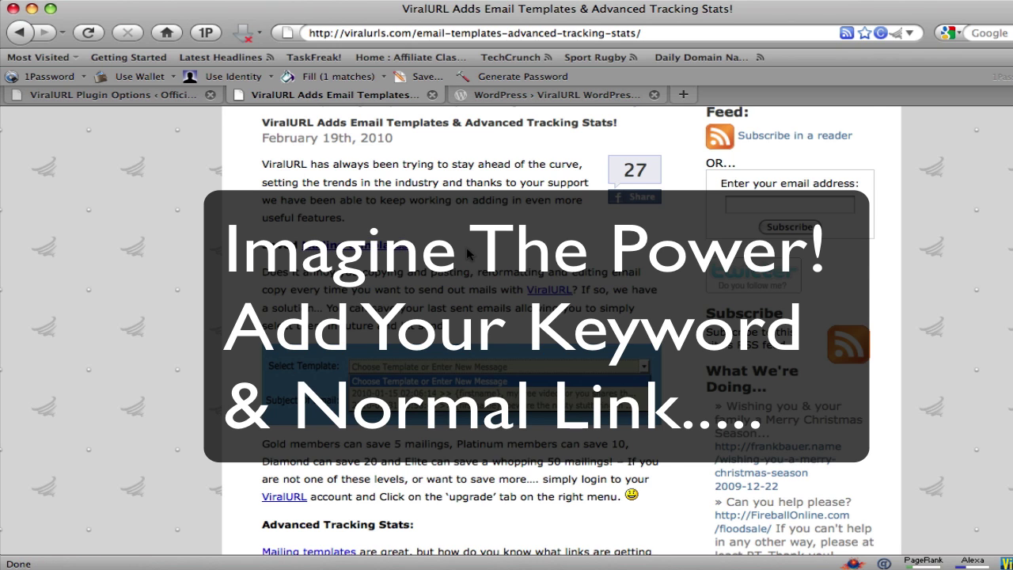
scroll(467, 255, down, 3)
scroll(467, 253, down, 3)
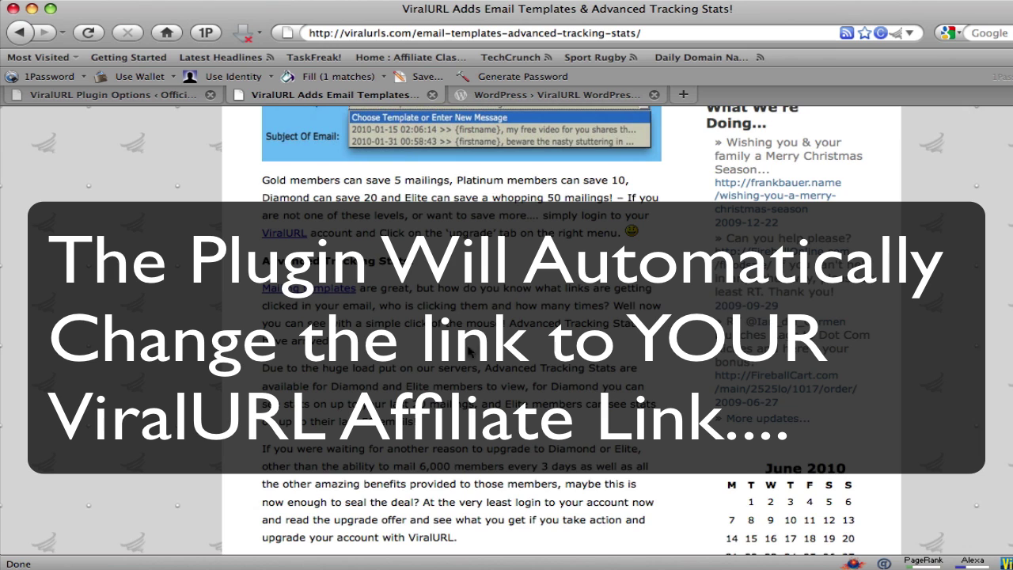
scroll(459, 372, up, 4)
scroll(351, 273, up, 3)
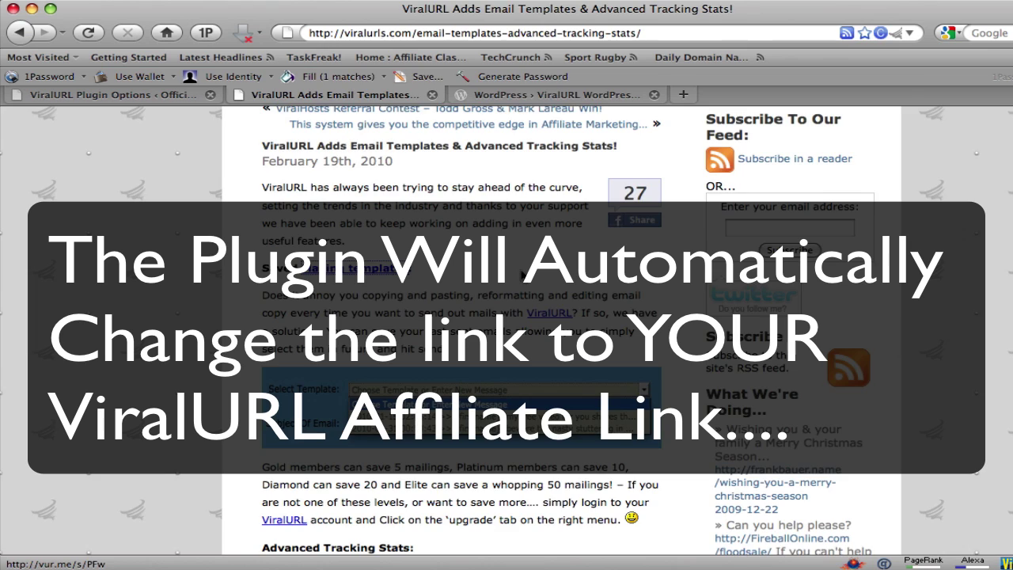
click(522, 276)
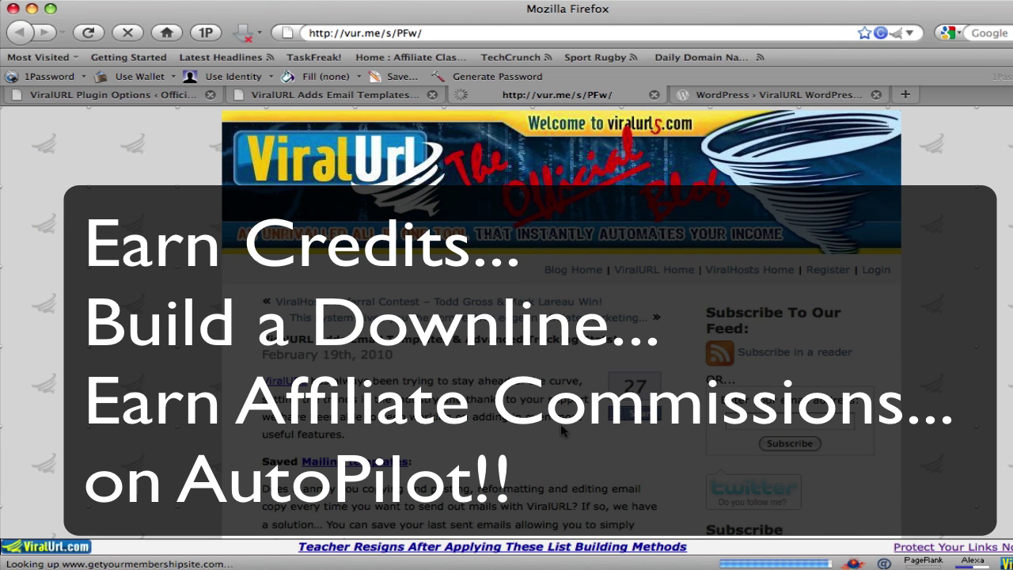
scroll(562, 430, down, 2)
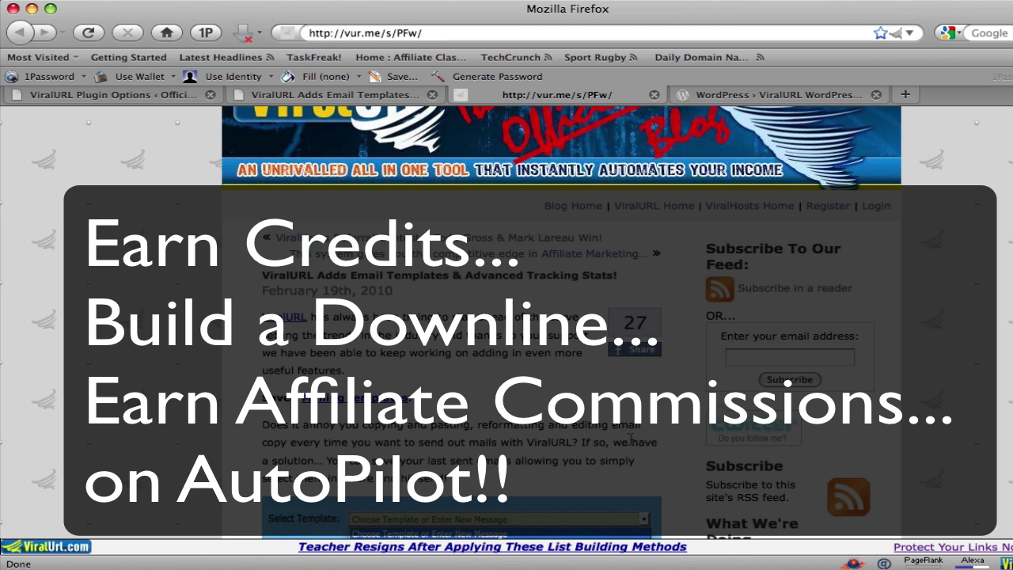
scroll(578, 547, down, 4)
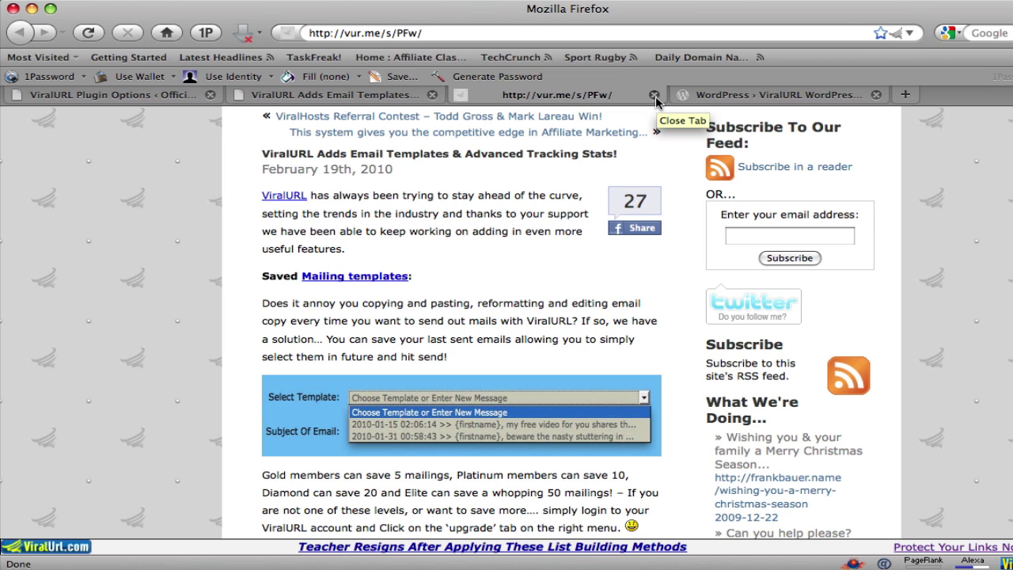
Close the short-link tab, return to the admin, and search Add New plugins for 'viralurl'.
click(655, 95)
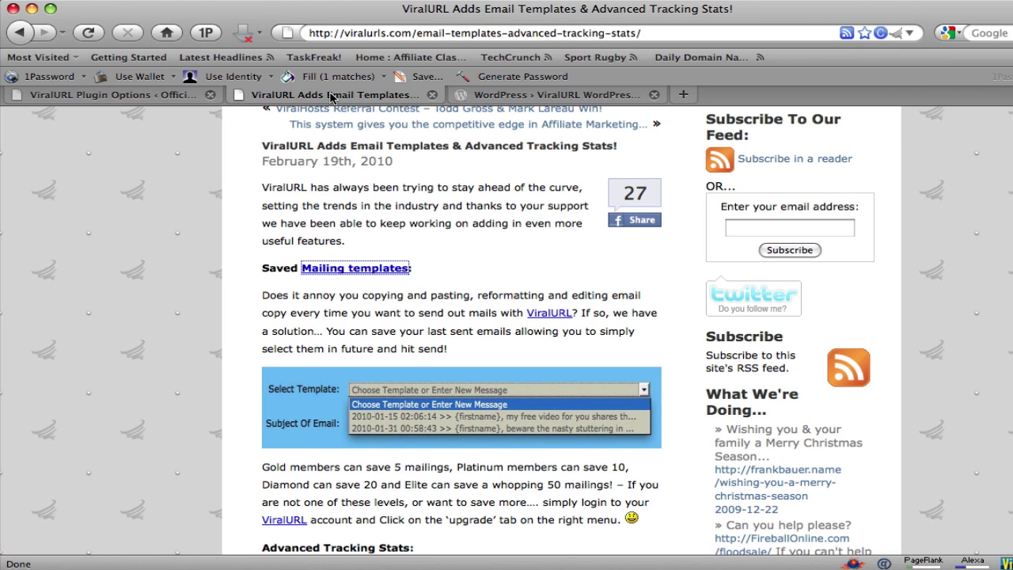
click(157, 96)
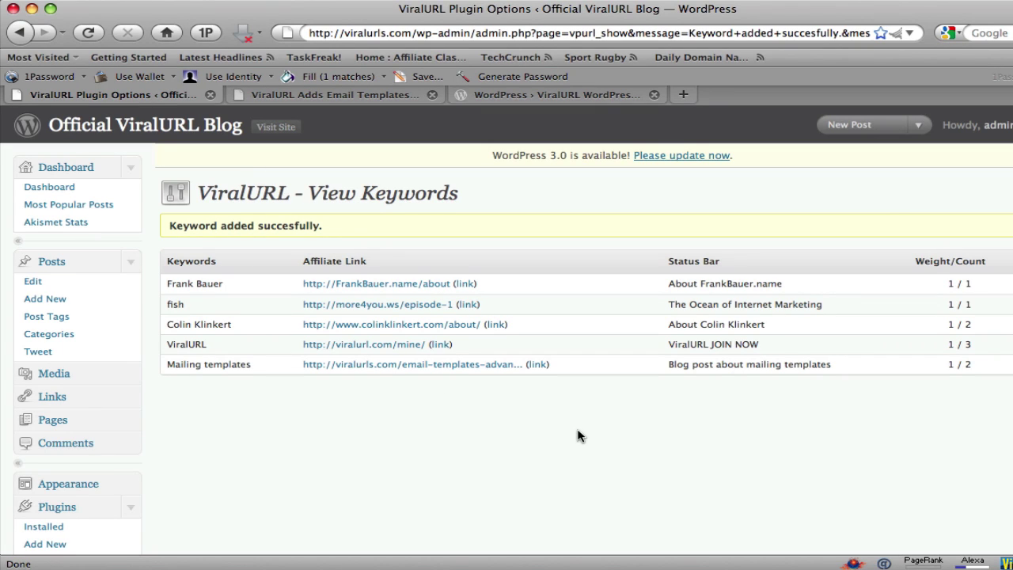
scroll(567, 407, down, 2)
scroll(566, 407, down, 2)
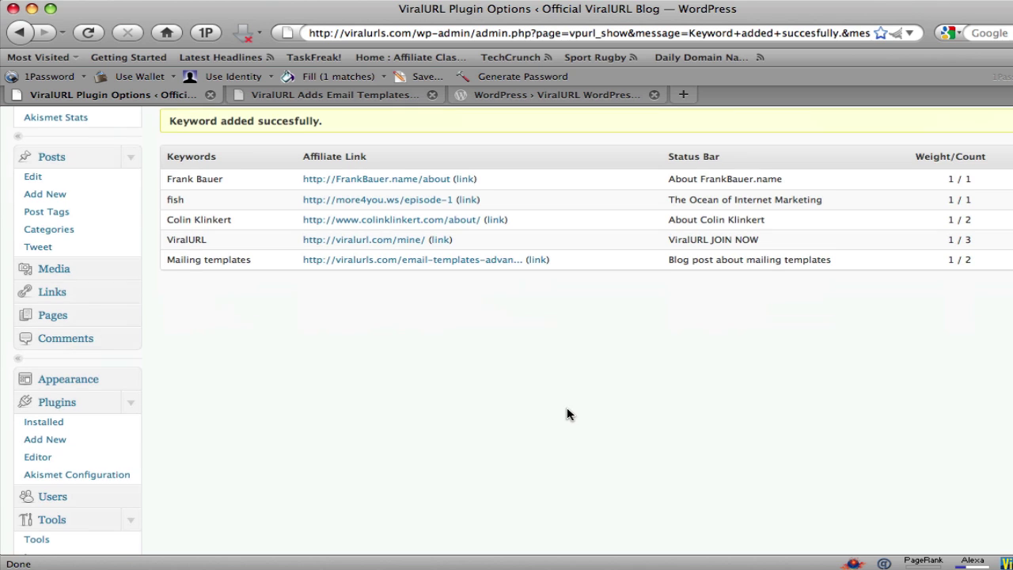
click(62, 441)
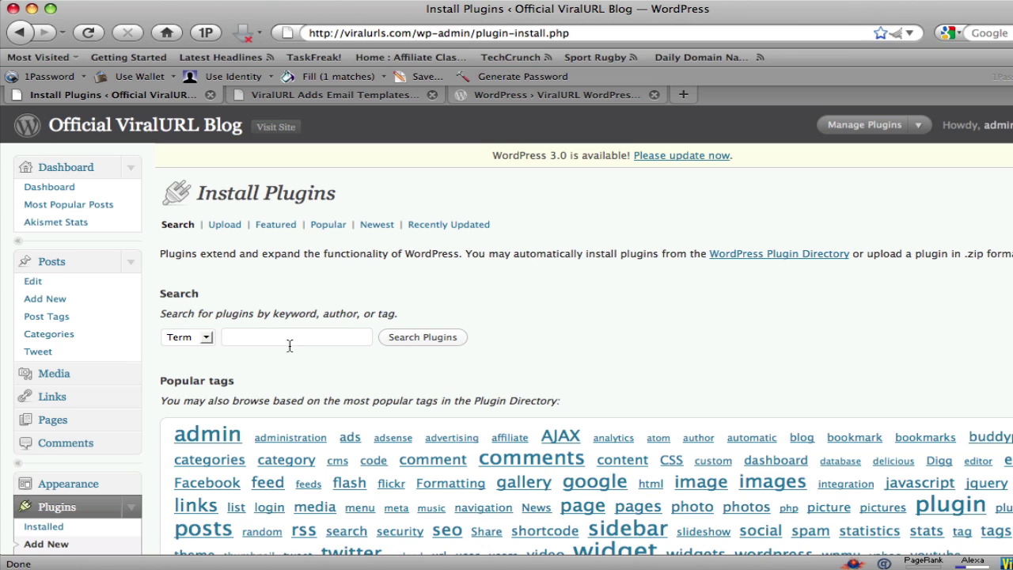
click(289, 342)
text(viralurl)
key(Return)
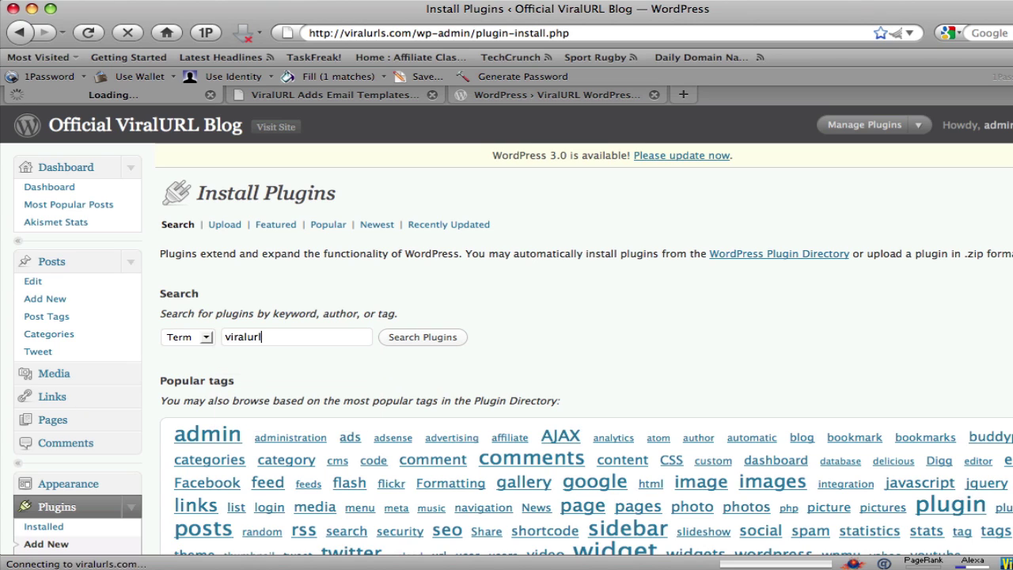